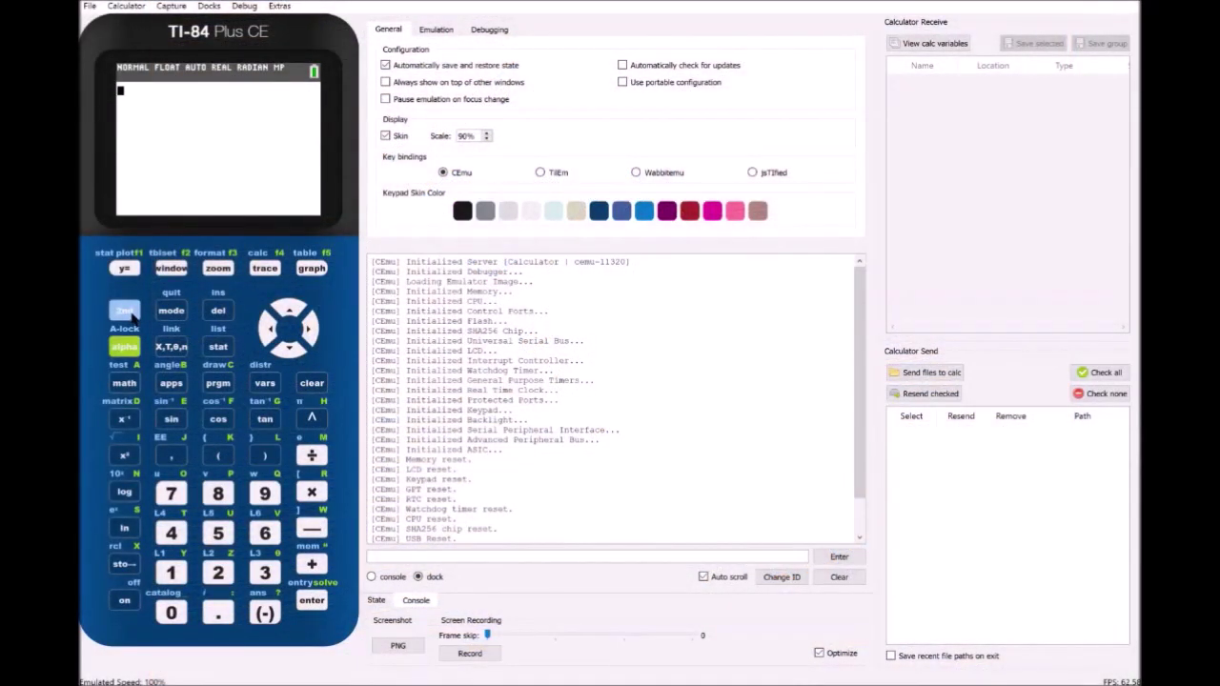
# Open the About information from the calculator's memory options
pyautogui.click(125, 311)
pyautogui.click(311, 564)
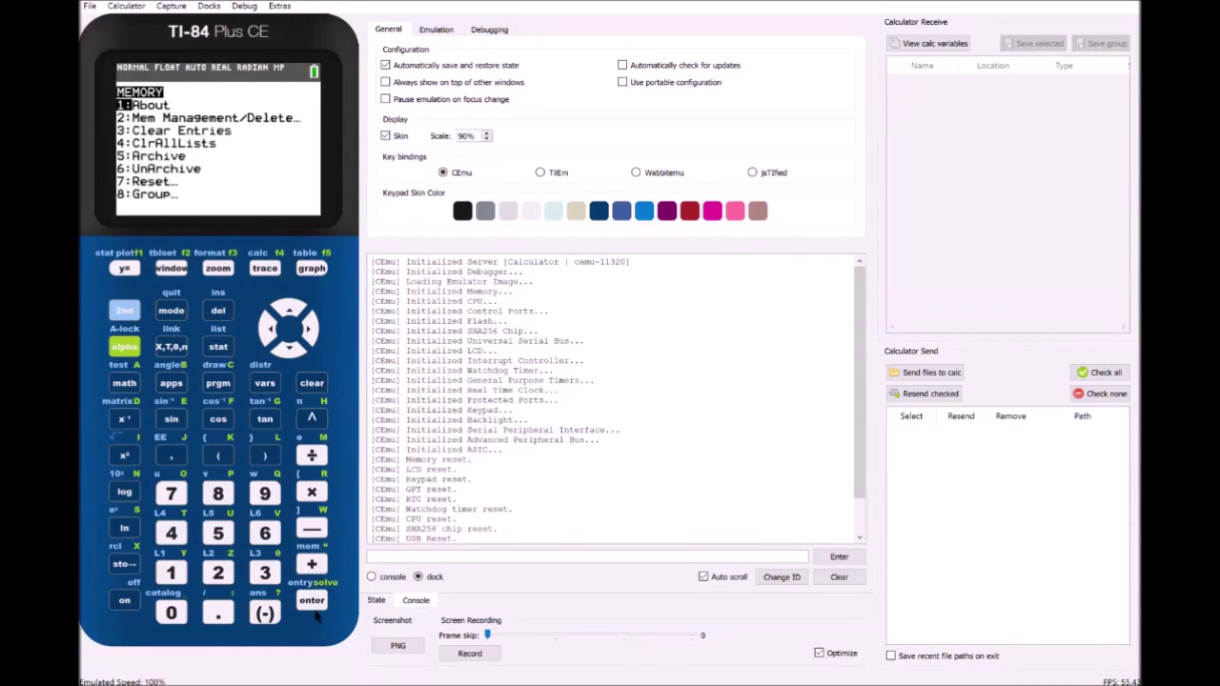
pyautogui.click(313, 602)
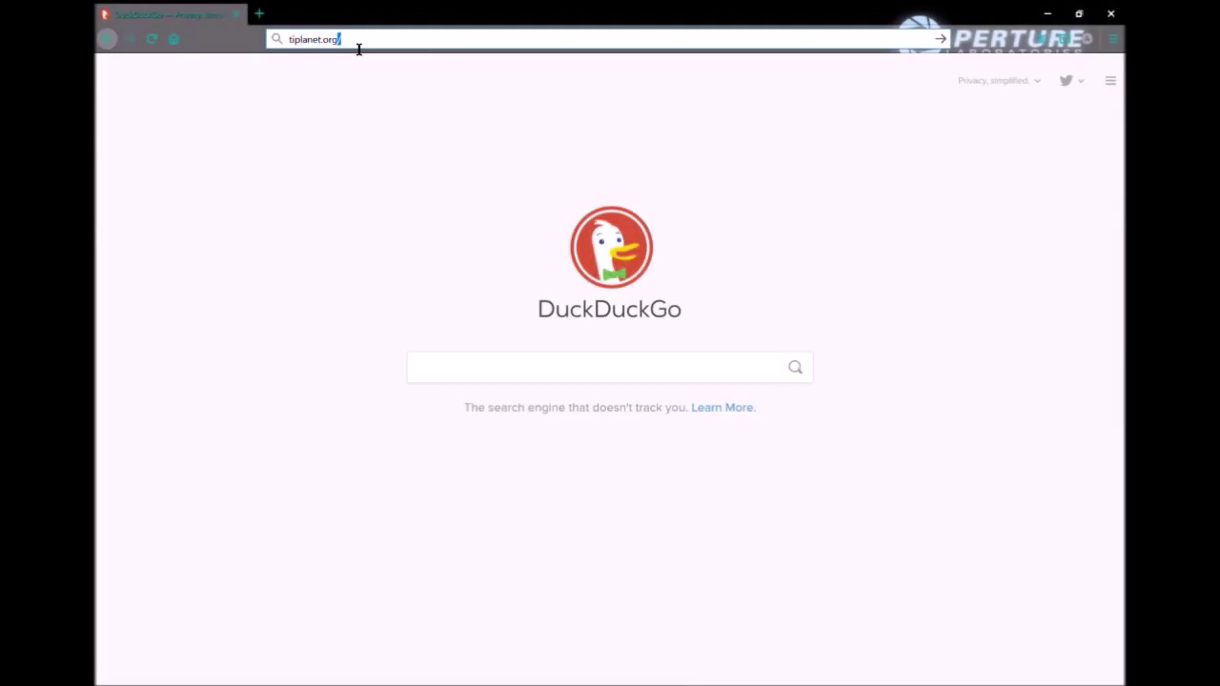
# Open tiplanet.org in the web browser and search the TI-83 Premium CE archives for CERMASTR
pyautogui.press('Return')
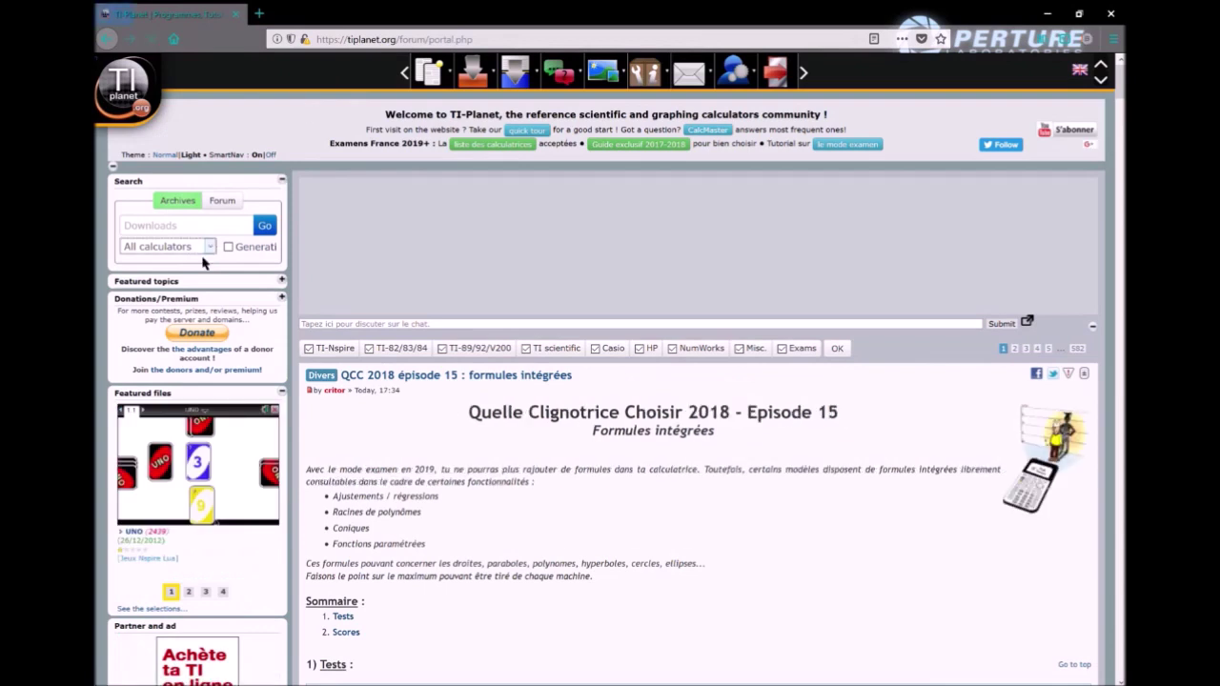
pyautogui.click(173, 227)
pyautogui.write('CERMAS')
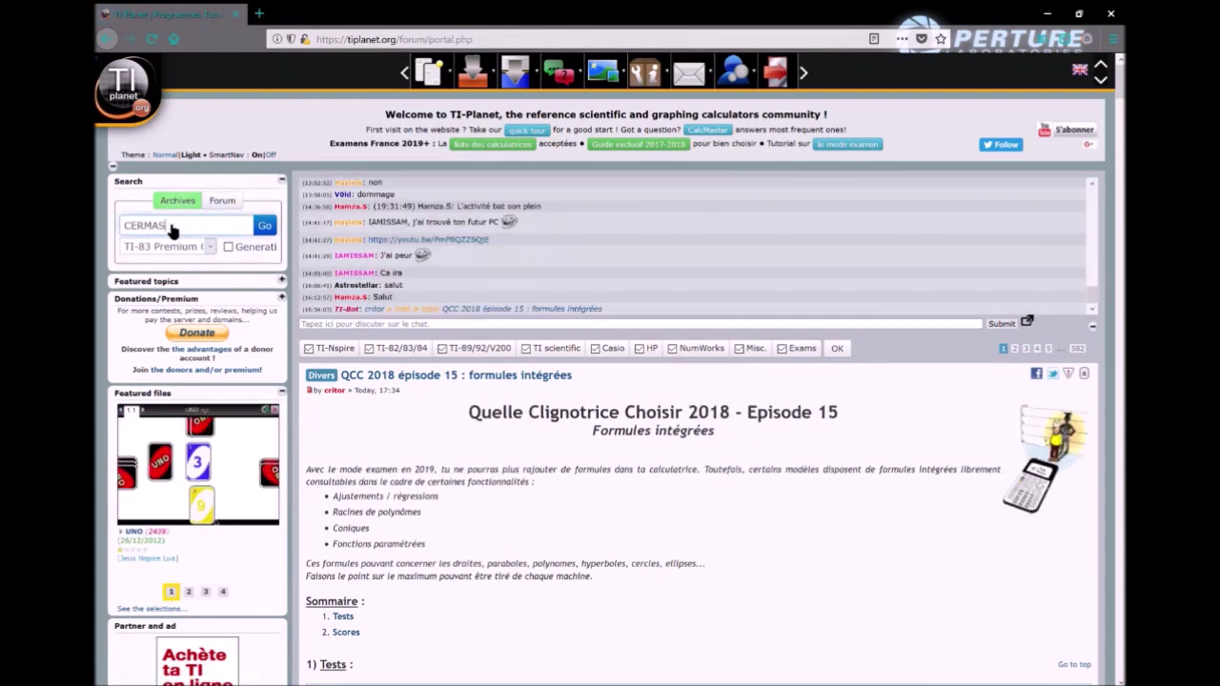
pyautogui.write('TR')
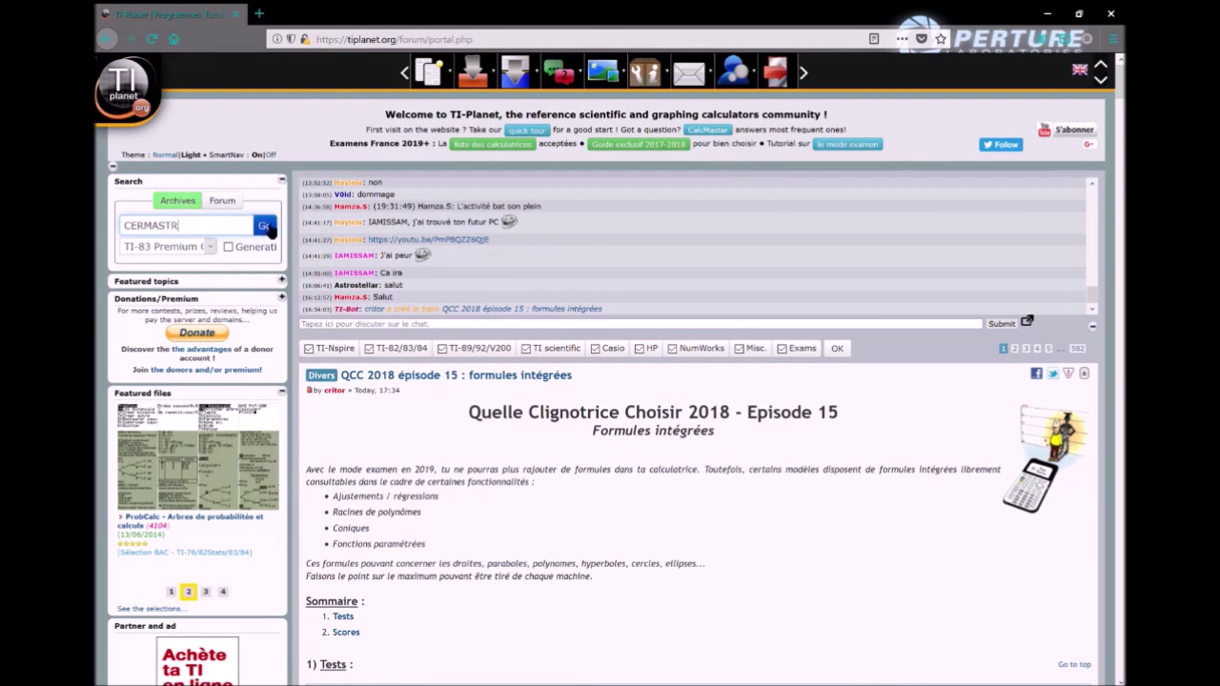
pyautogui.click(266, 226)
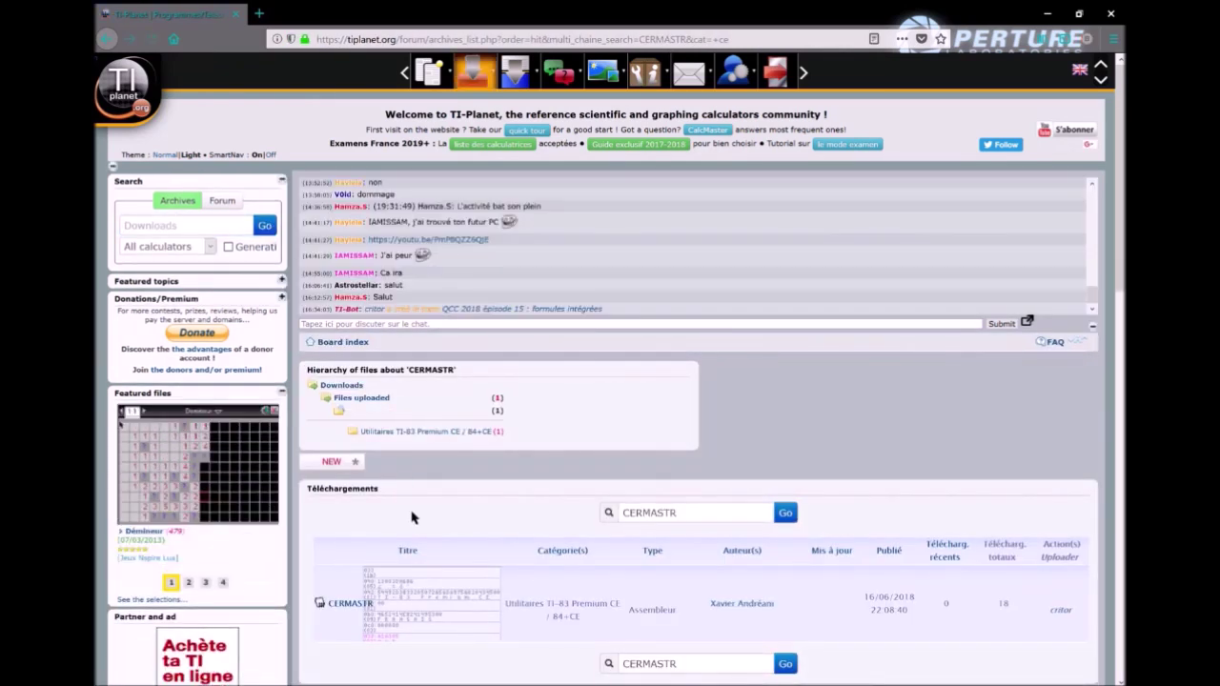
# Open the CERMASTR download page from the search results
pyautogui.scroll(-1, 413, 518)
pyautogui.click(359, 508)
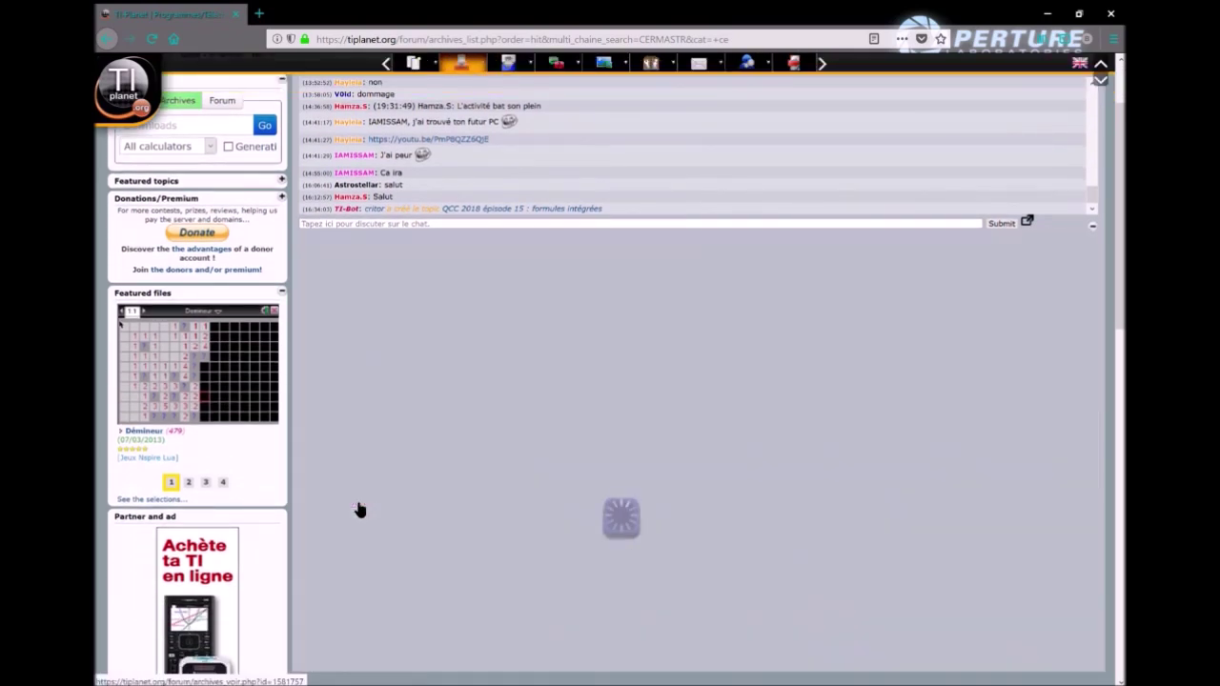
pyautogui.scroll(-1, 354, 510)
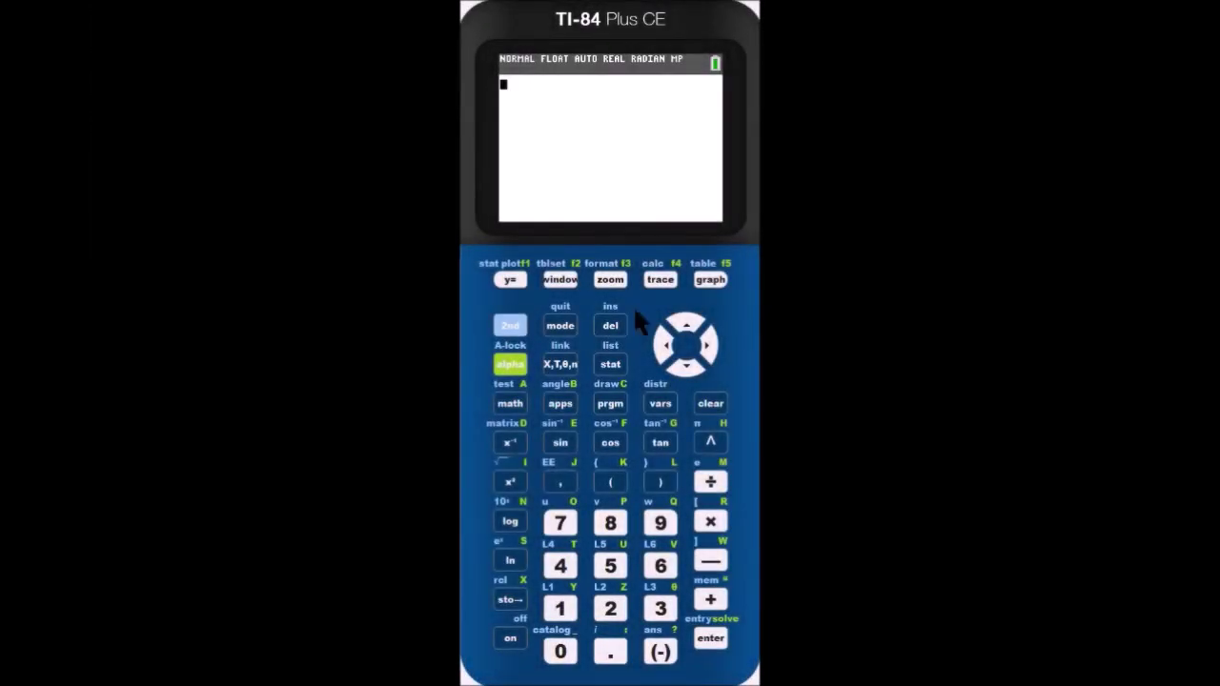
# Switch to the calculator emulator, view the original machine name in the About information, and return to the home screen
pyautogui.click(511, 326)
pyautogui.click(711, 599)
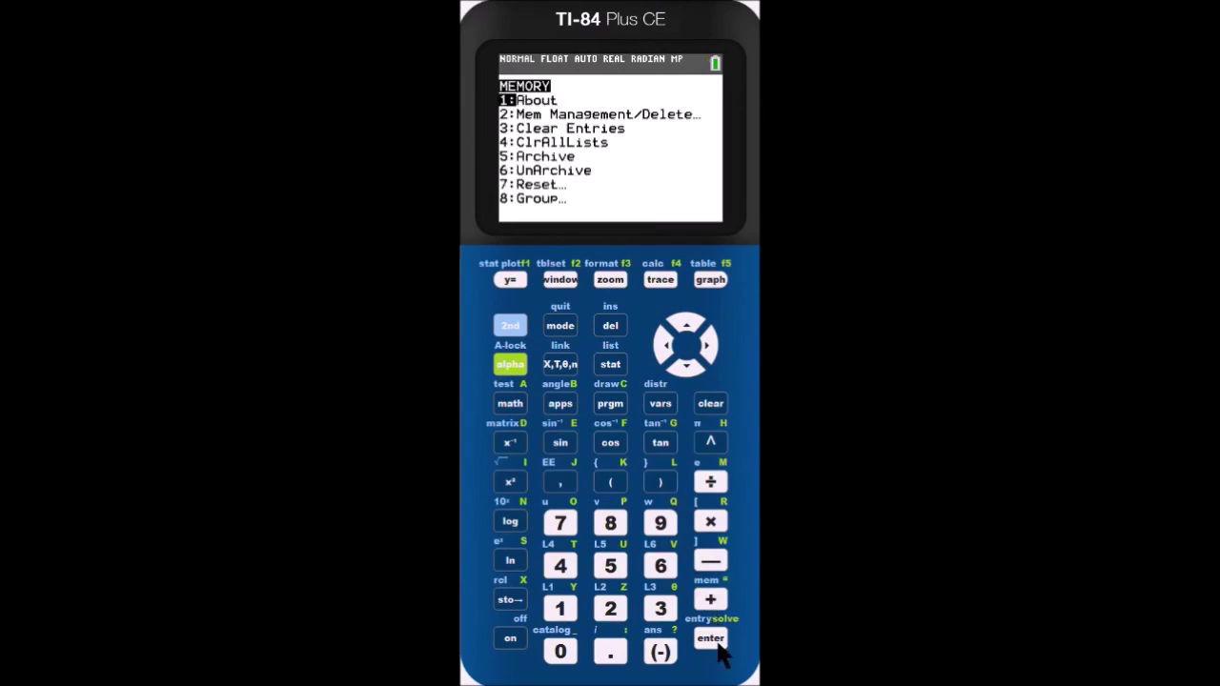
pyautogui.click(711, 638)
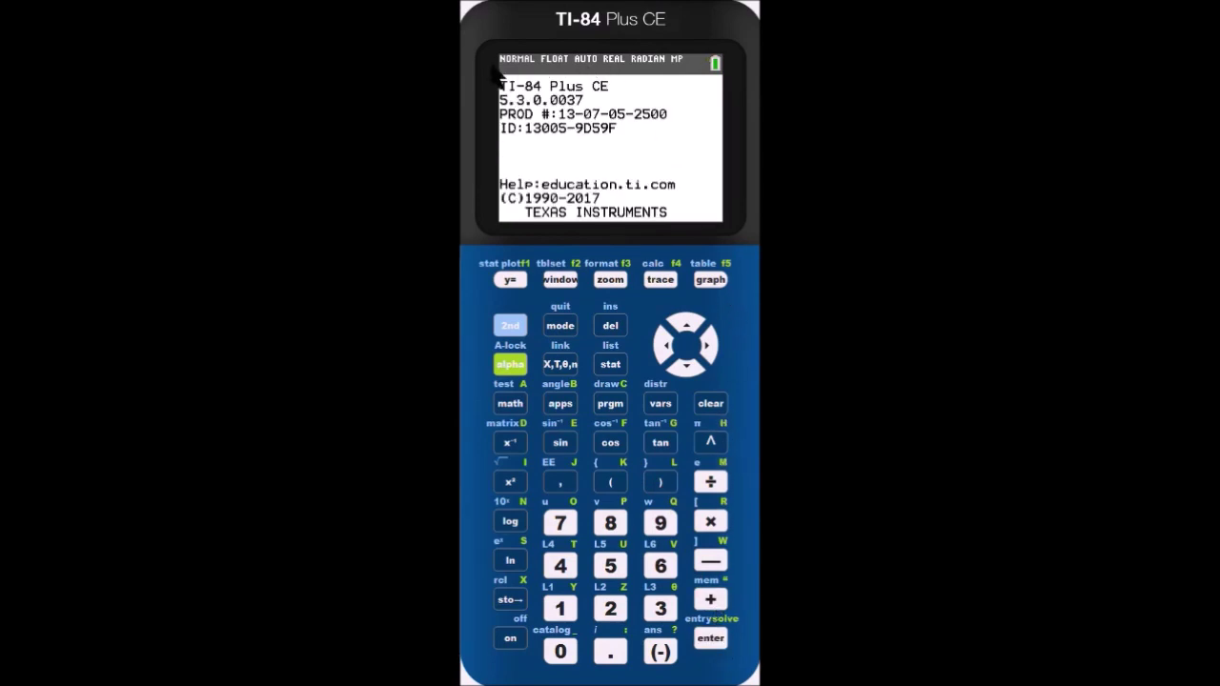
pyautogui.click(714, 405)
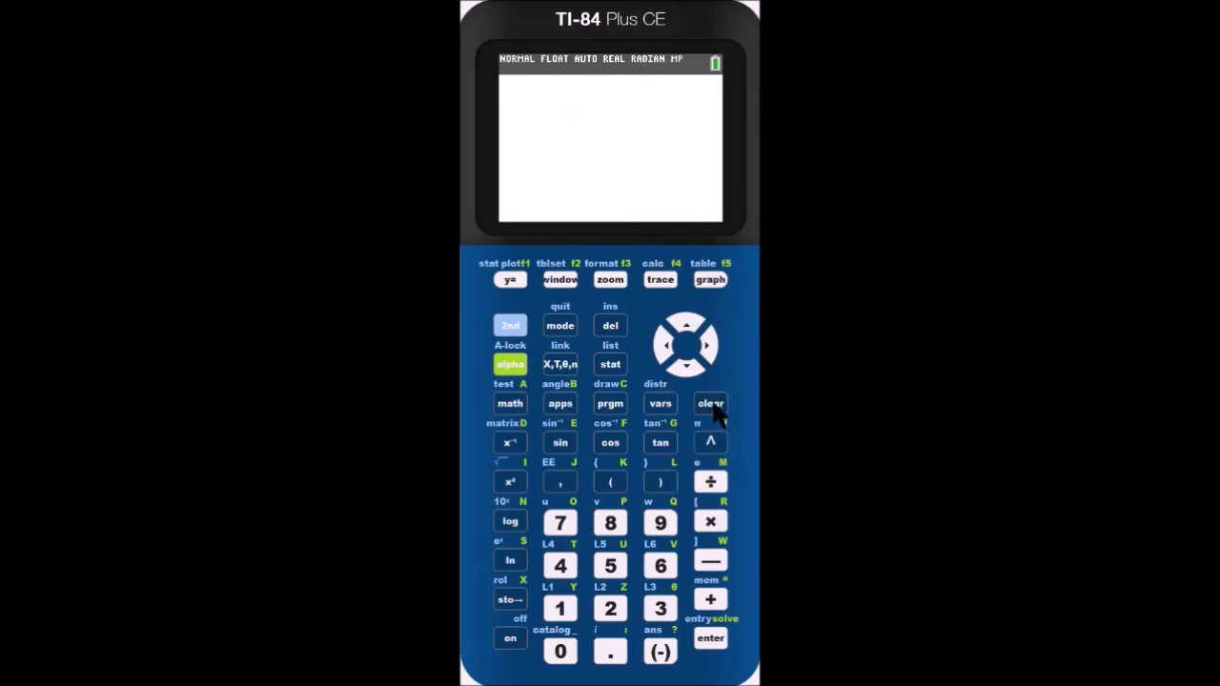
# Run the CERMASTR program and select the MachineName field (042)
pyautogui.click(610, 405)
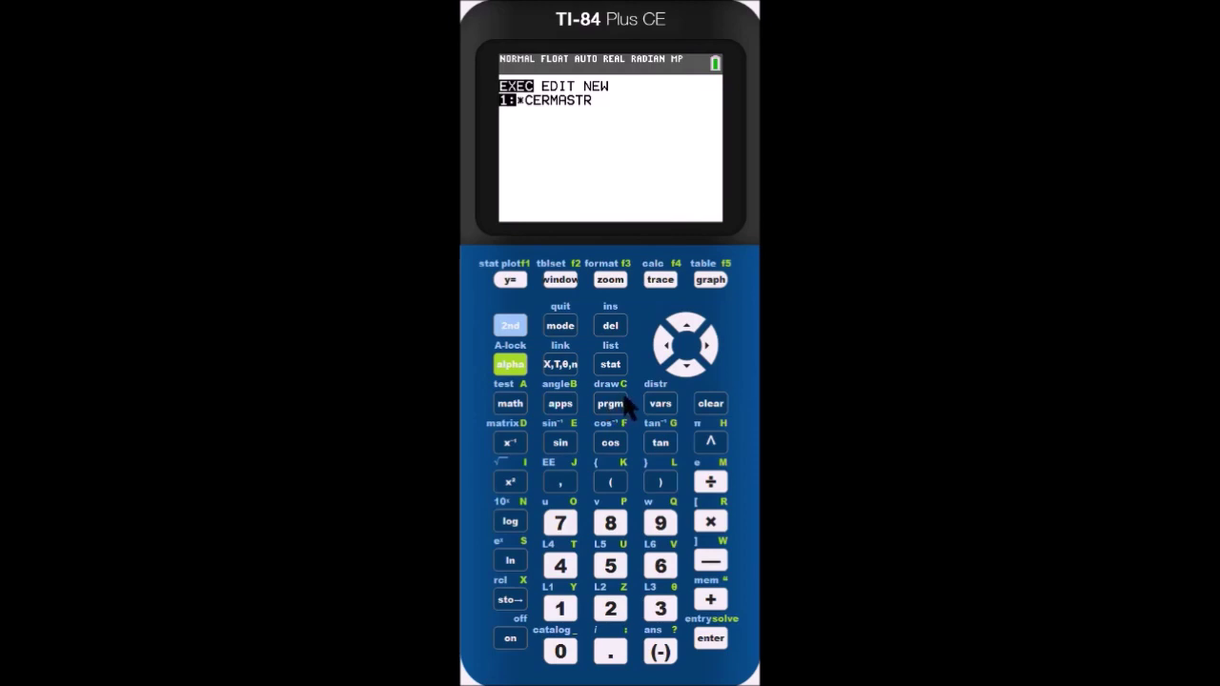
pyautogui.click(717, 642)
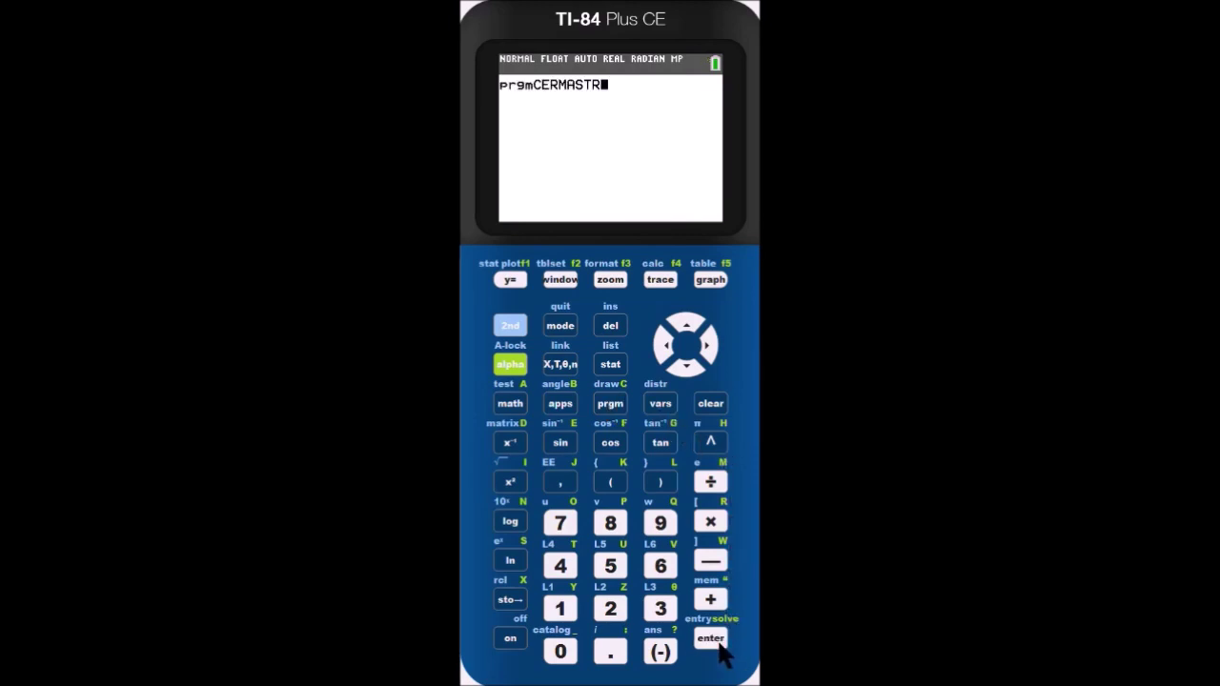
pyautogui.click(719, 645)
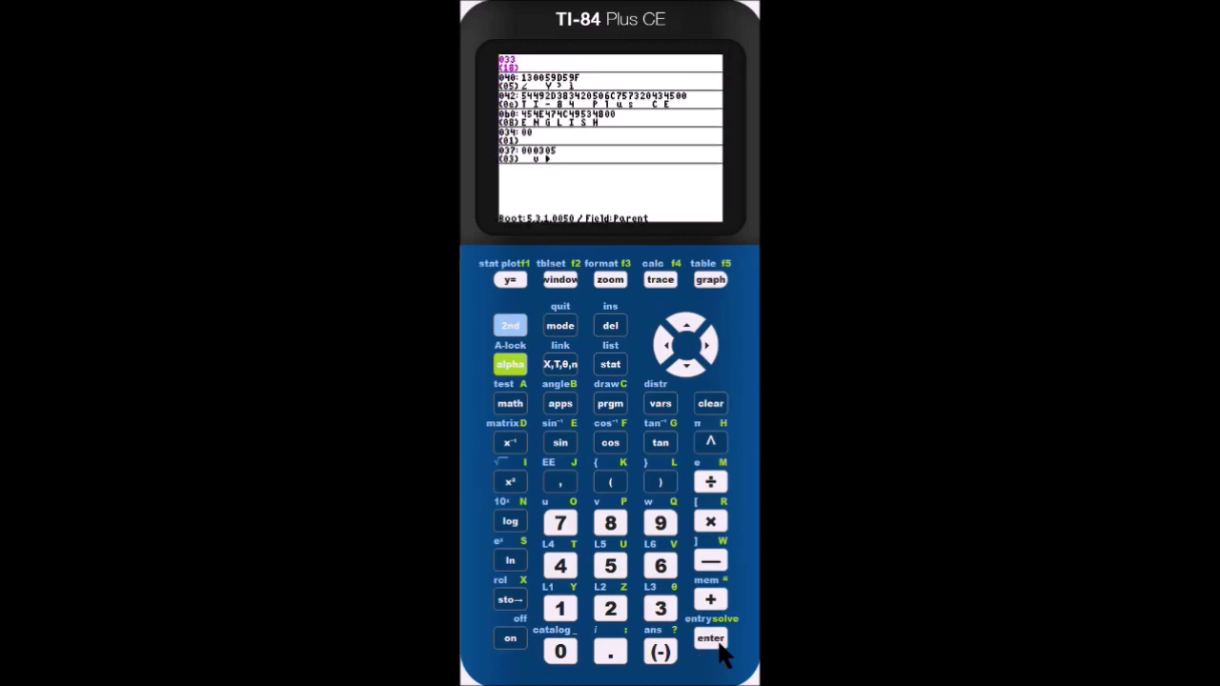
pyautogui.click(689, 369)
pyautogui.click(688, 369)
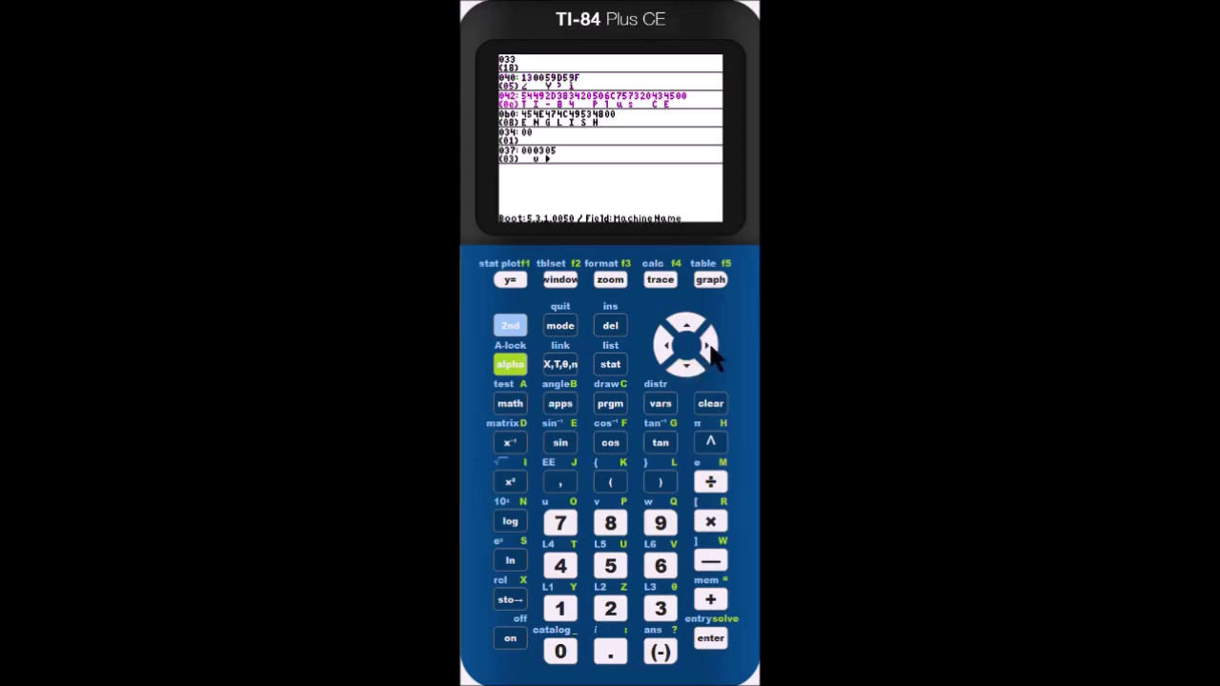
# Change the first character of the machine name to H (48)
pyautogui.click(711, 565)
pyautogui.click(711, 565)
pyautogui.click(711, 566)
pyautogui.click(711, 566)
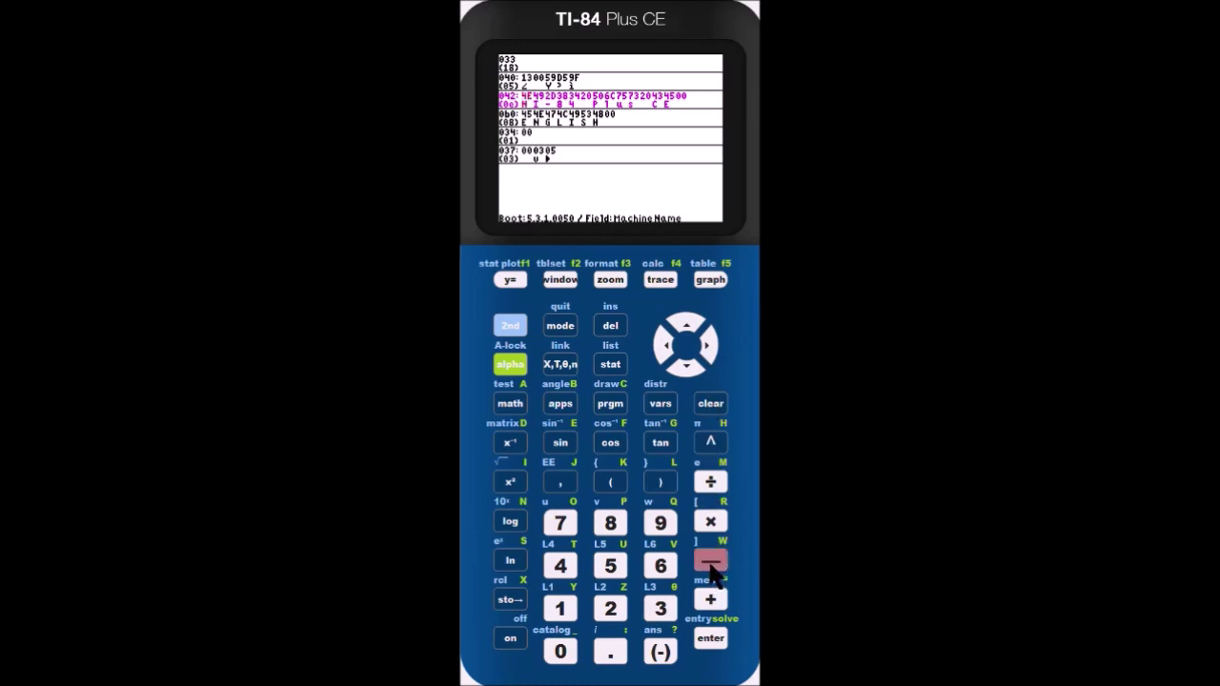
pyautogui.click(711, 565)
pyautogui.click(711, 565)
pyautogui.click(711, 565)
pyautogui.click(711, 565)
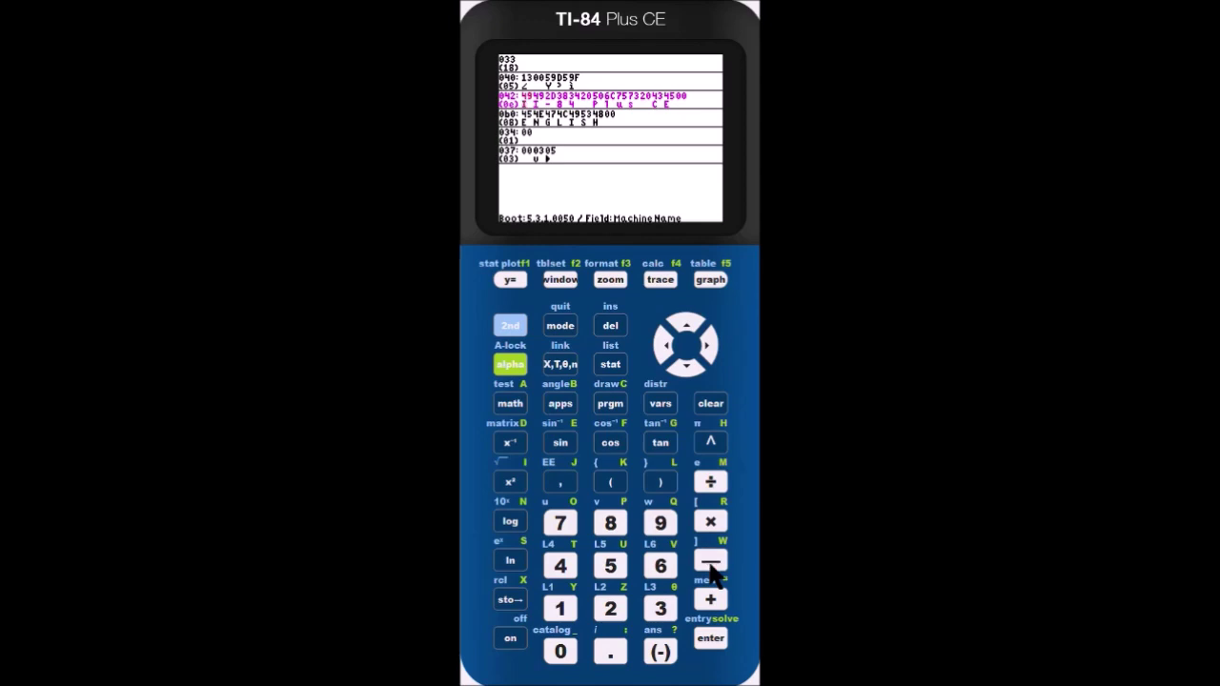
pyautogui.click(711, 565)
pyautogui.click(711, 565)
pyautogui.click(711, 566)
# Change the fourth and fifth characters of the machine name to W (57) and O (4F)
pyautogui.click(711, 600)
pyautogui.click(711, 600)
pyautogui.click(711, 354)
pyautogui.click(711, 354)
pyautogui.click(711, 600)
pyautogui.click(711, 600)
pyautogui.click(711, 601)
pyautogui.click(711, 600)
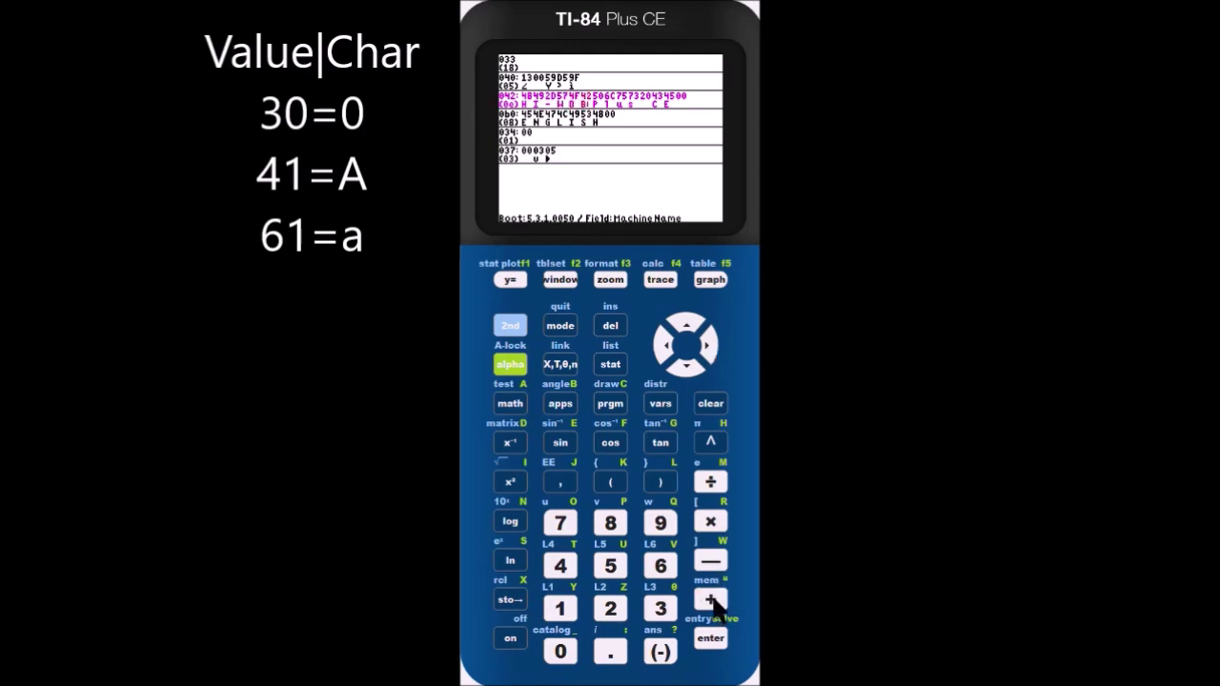
# Change the sixth to eighth characters of the machine name to R (52), L (4C) and D (44)
pyautogui.click(713, 606)
pyautogui.press('Right')
pyautogui.click(713, 606)
pyautogui.press('-')
pyautogui.press('-')
pyautogui.press('-')
pyautogui.press('-')
pyautogui.press('-')
pyautogui.press('-')
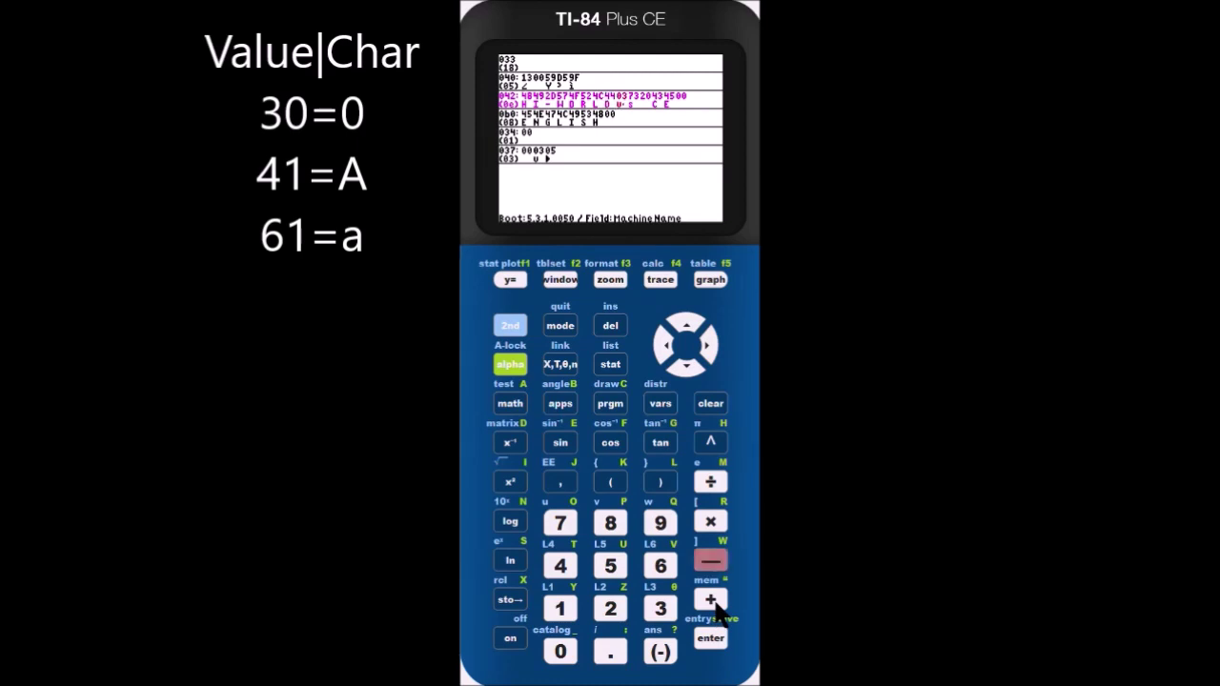
# Replace the five characters after HI-WORLD with spaces (20), keep the final 00 byte, and save the changes
pyautogui.click(714, 603)
pyautogui.click(714, 602)
pyautogui.press('-')
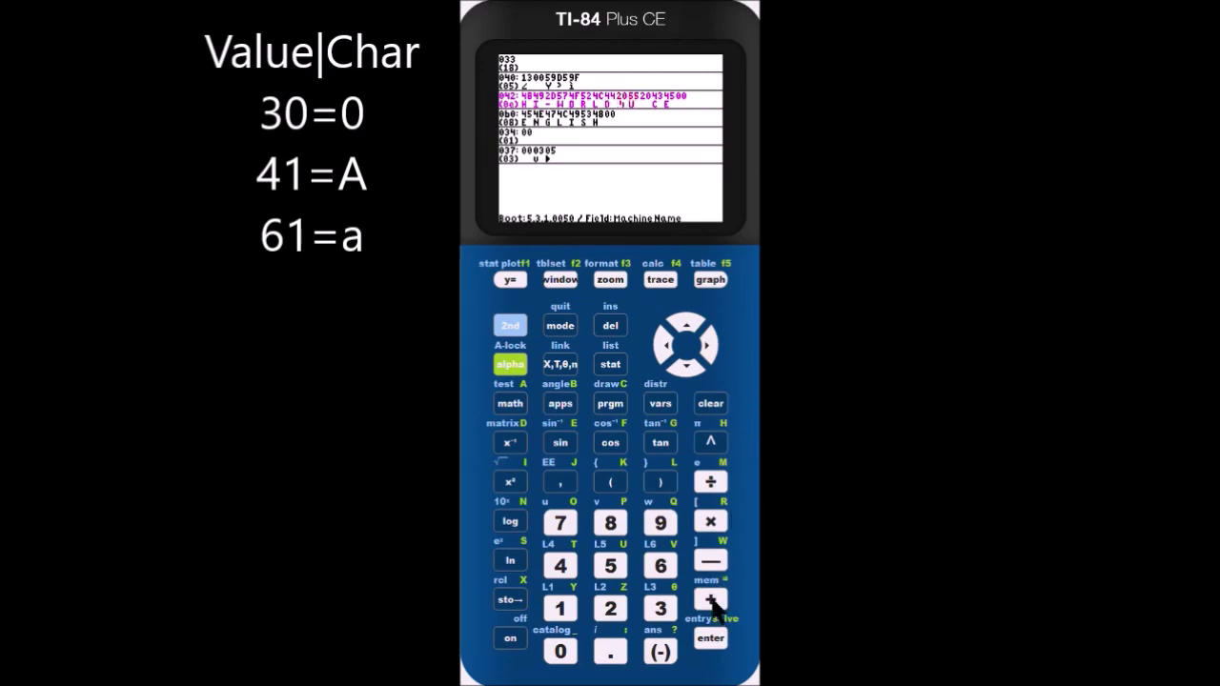
pyautogui.press('-')
pyautogui.press('-')
pyautogui.press('-')
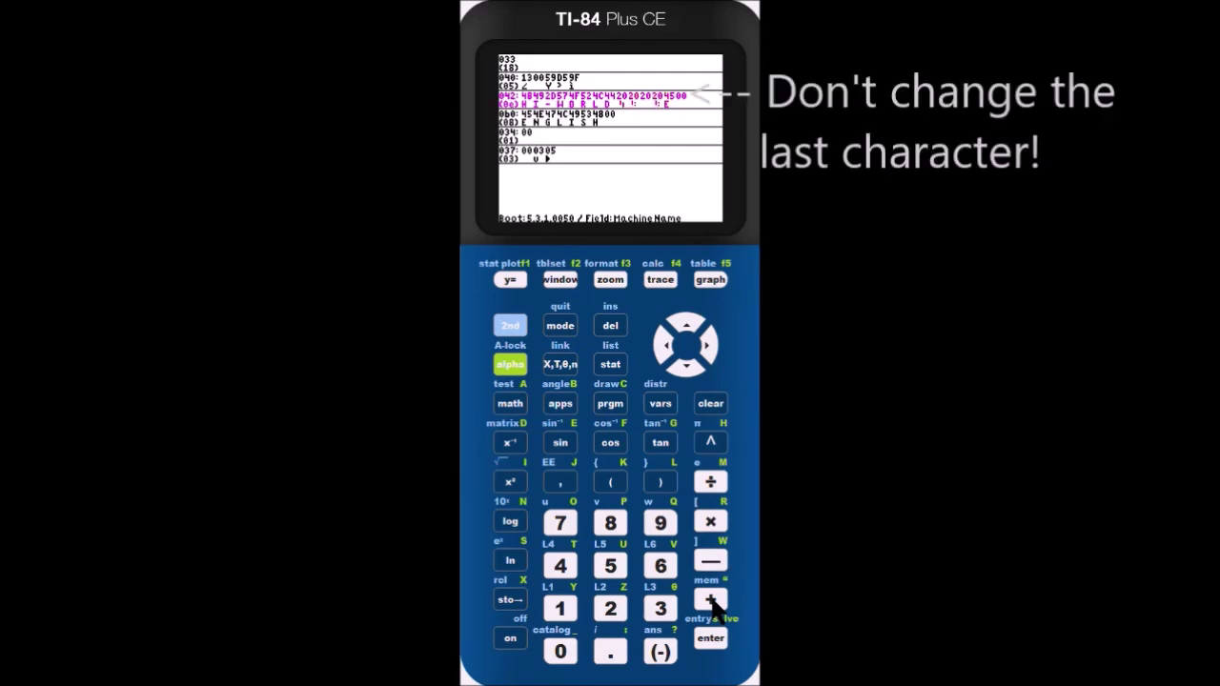
pyautogui.press('-')
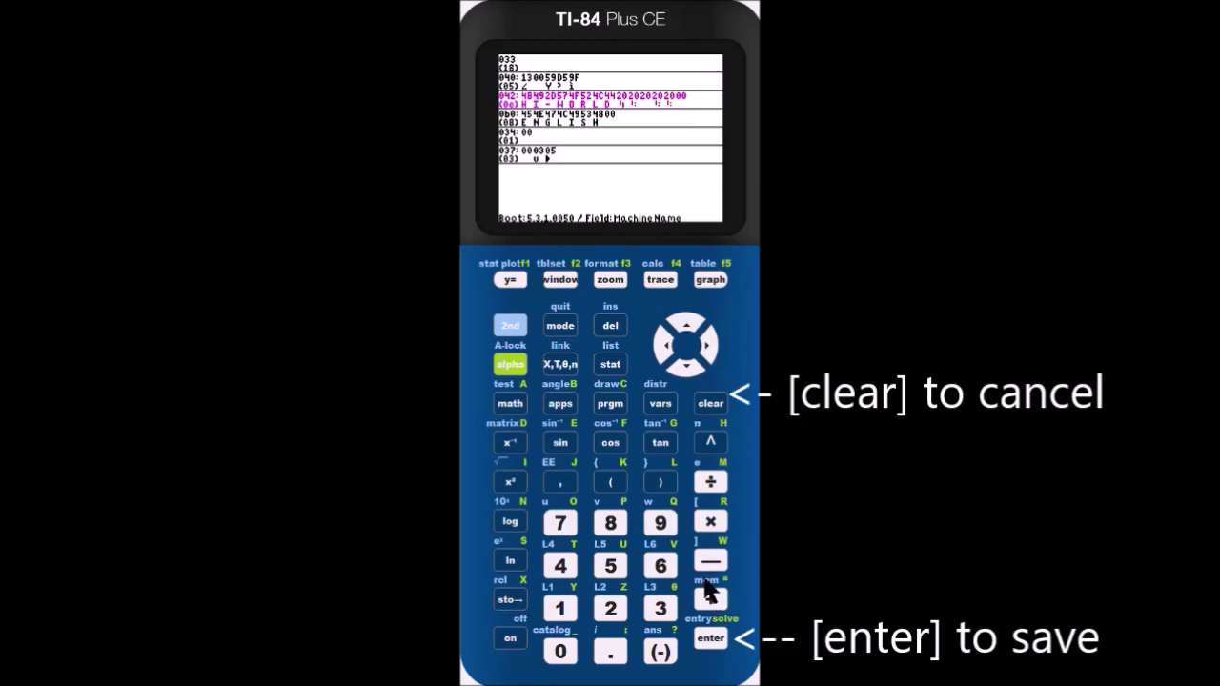
pyautogui.click(714, 640)
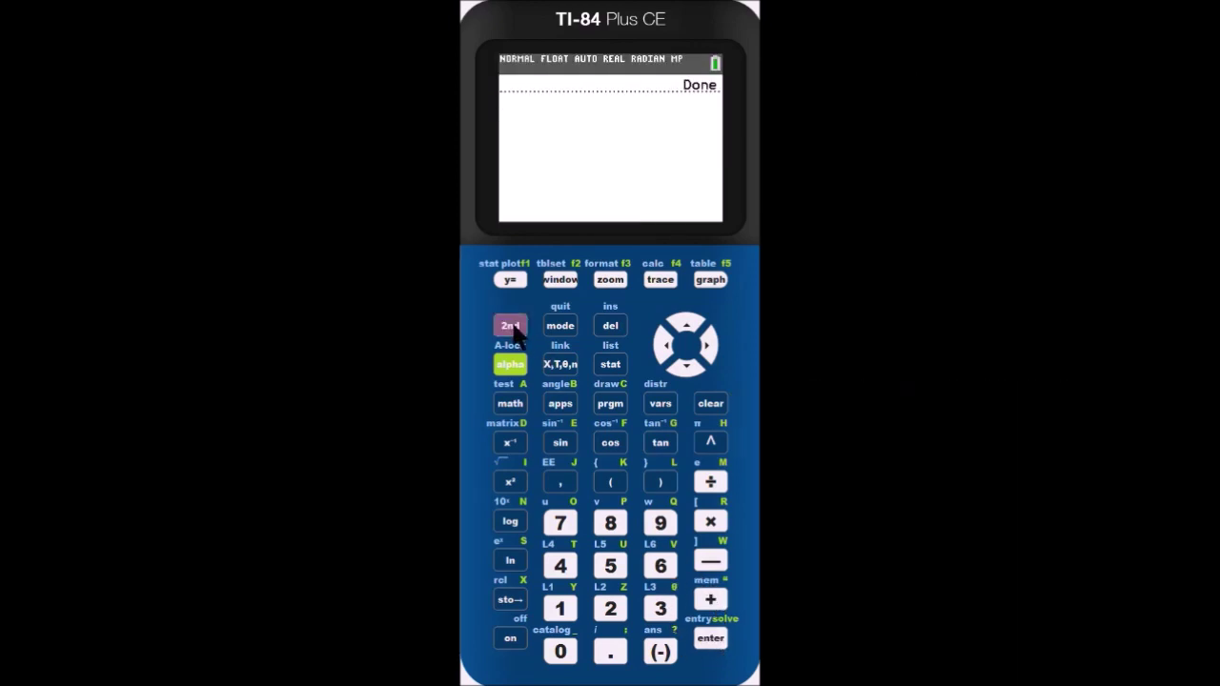
# Check the edited machine name in the About information, and return to the home screen
pyautogui.click(713, 606)
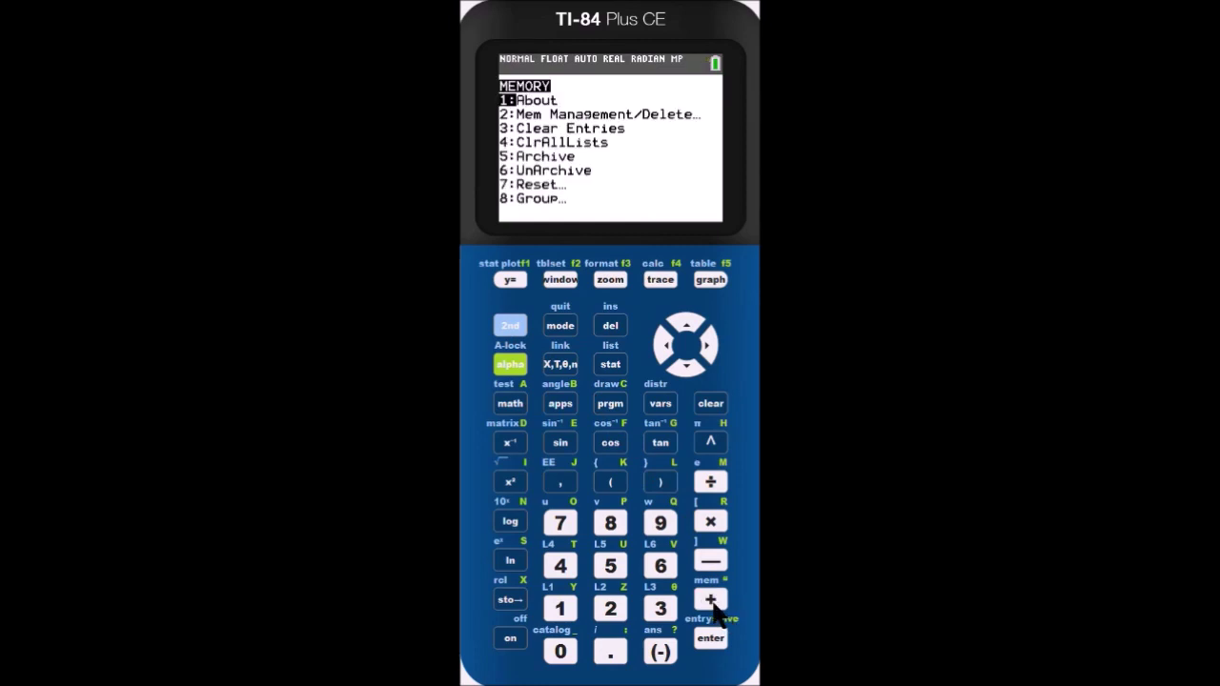
pyautogui.click(712, 640)
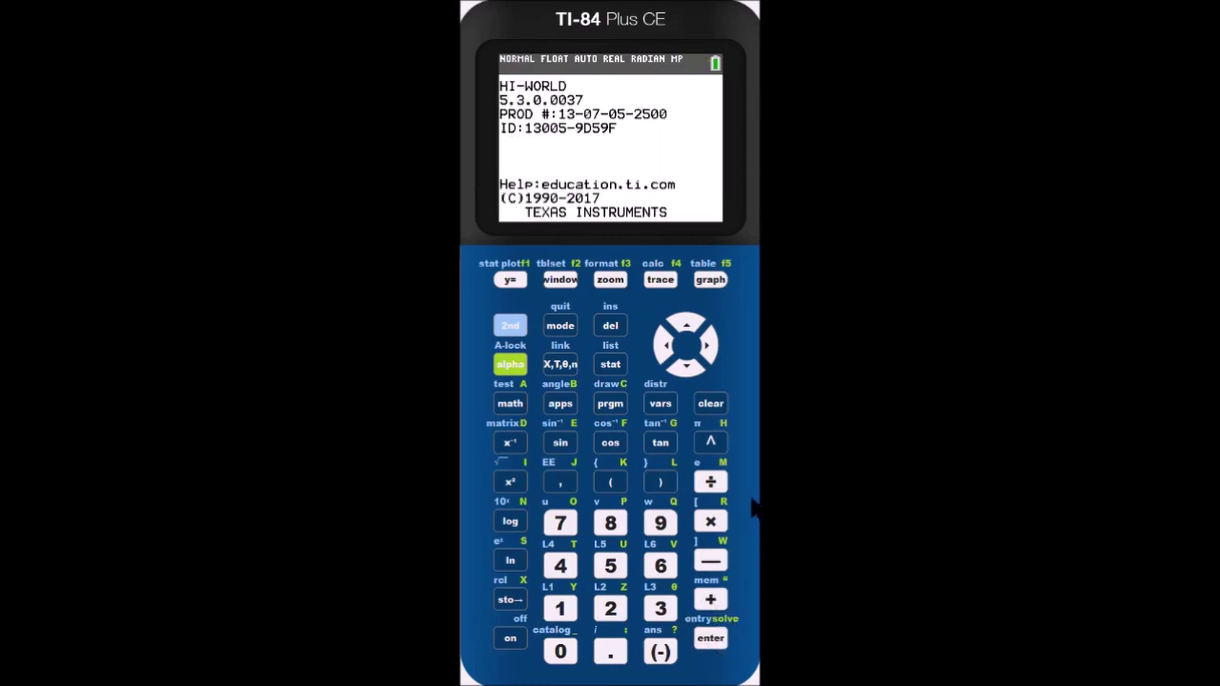
pyautogui.click(710, 408)
# Run CERMASTR again, change the final byte of the machine name to 01, and save the change
pyautogui.click(611, 409)
pyautogui.click(710, 637)
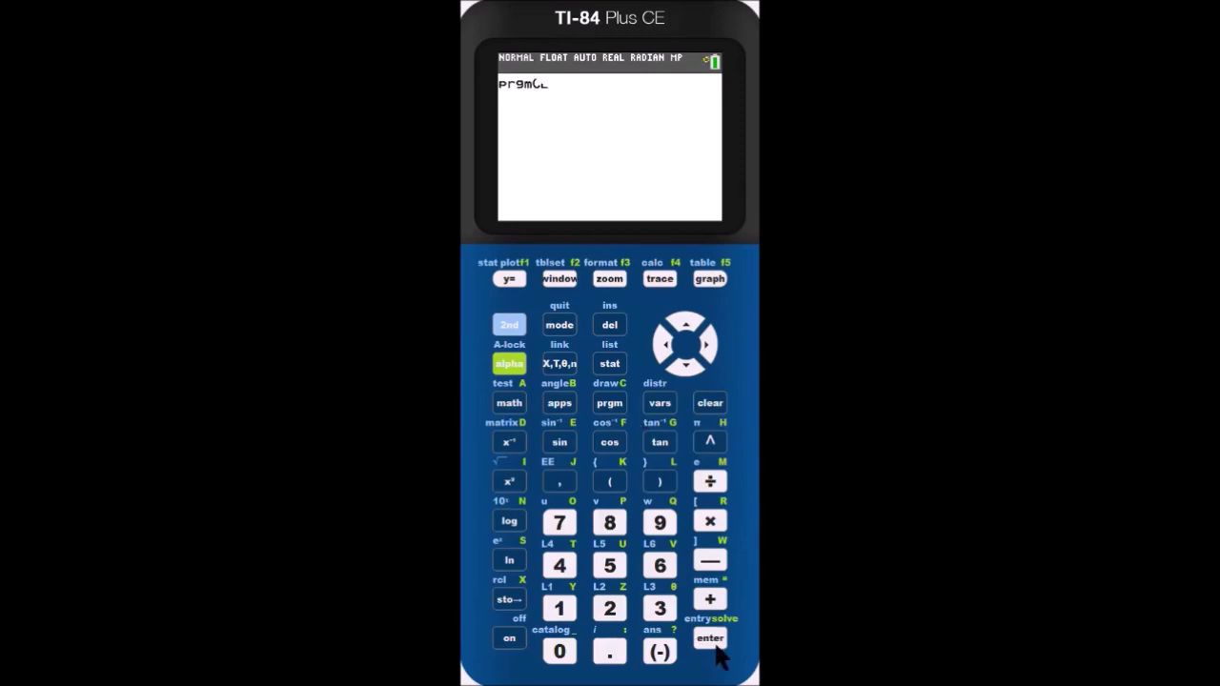
pyautogui.click(710, 637)
pyautogui.click(685, 367)
pyautogui.click(715, 345)
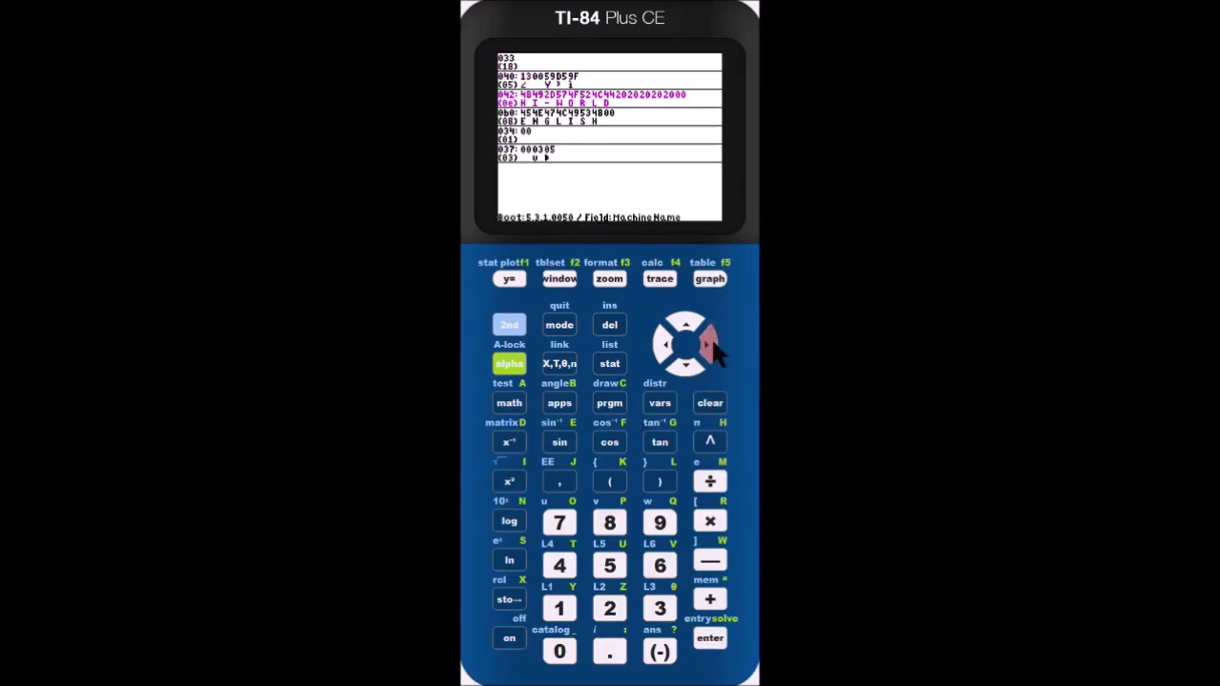
pyautogui.click(710, 599)
pyautogui.click(710, 402)
pyautogui.click(710, 638)
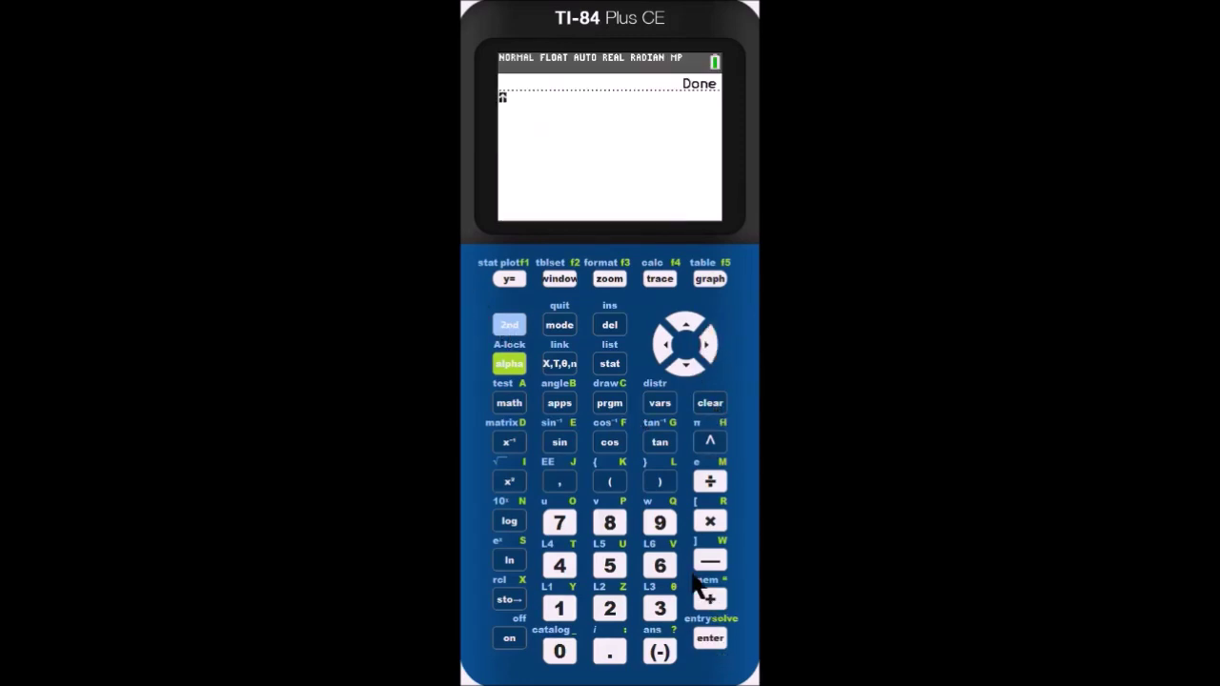
# View how the altered final byte affects the About information, and clear the screen
pyautogui.click(705, 602)
pyautogui.click(710, 637)
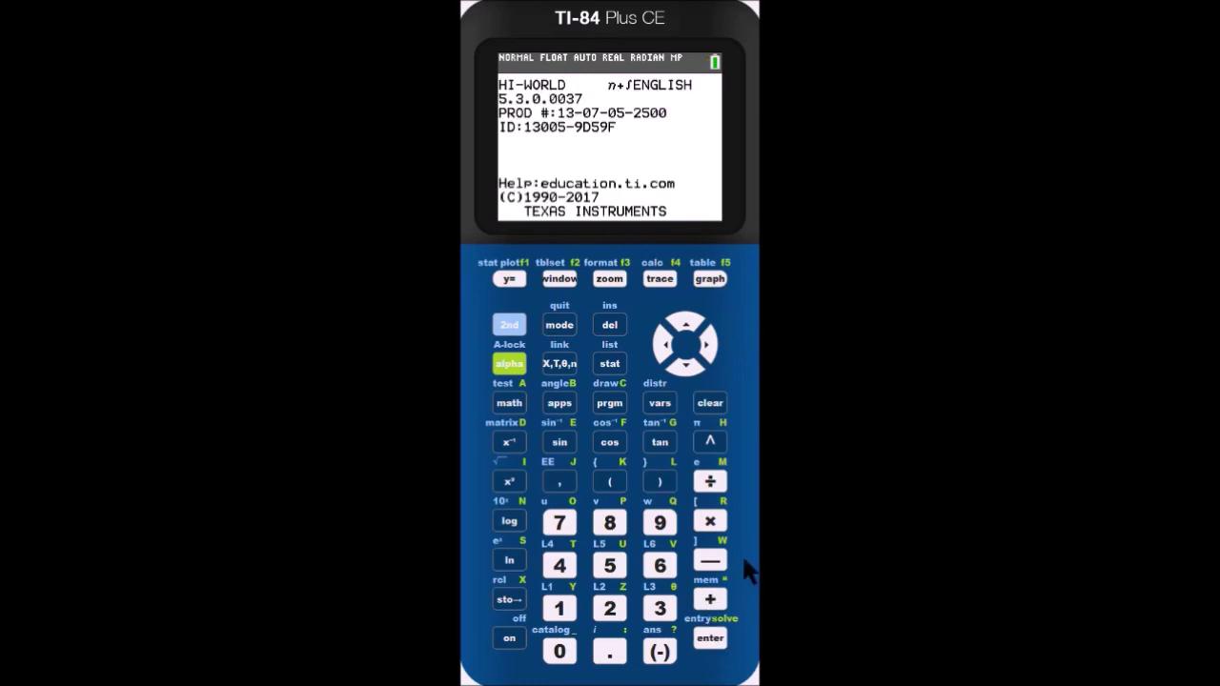
pyautogui.click(710, 416)
pyautogui.click(710, 416)
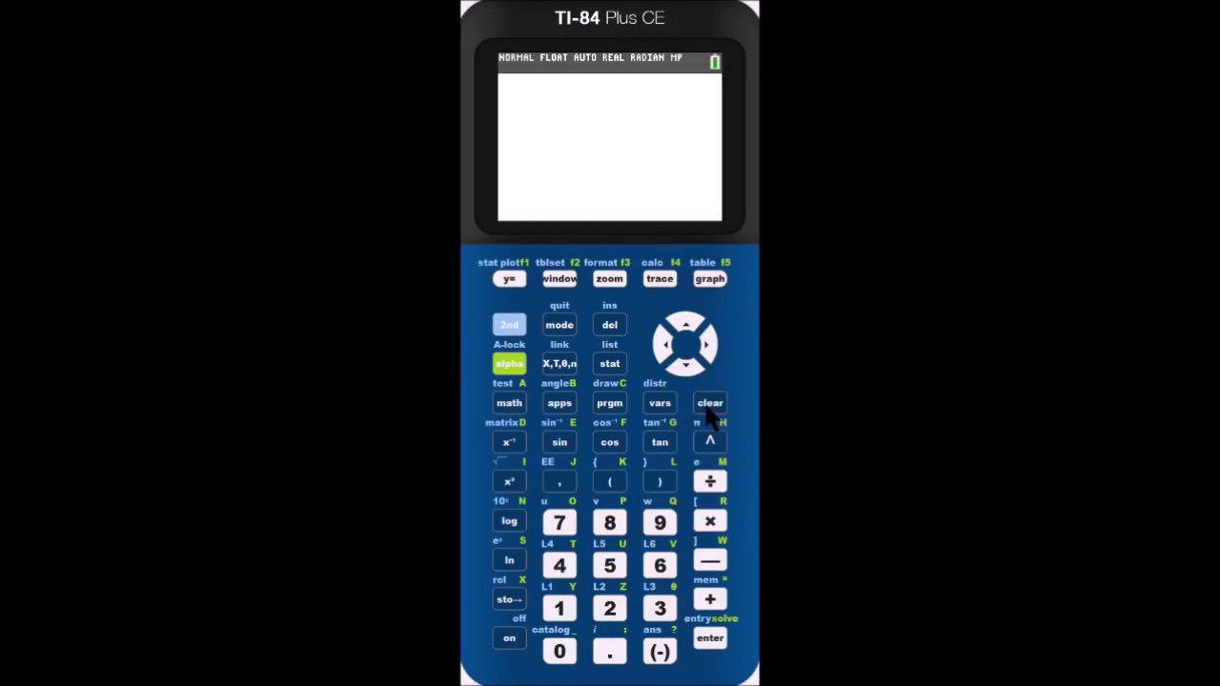
# Run CERMASTR, try changing the third character of the machine name to + (2B), and discard the edit
pyautogui.click(610, 408)
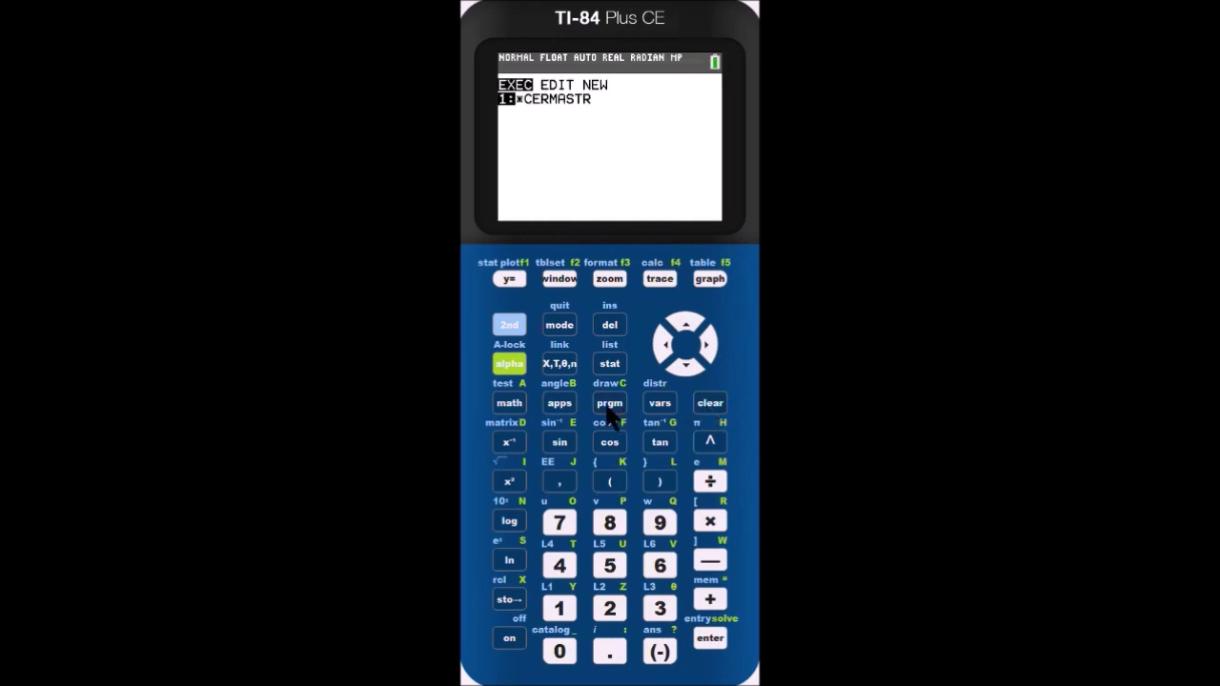
pyautogui.click(713, 640)
pyautogui.click(710, 641)
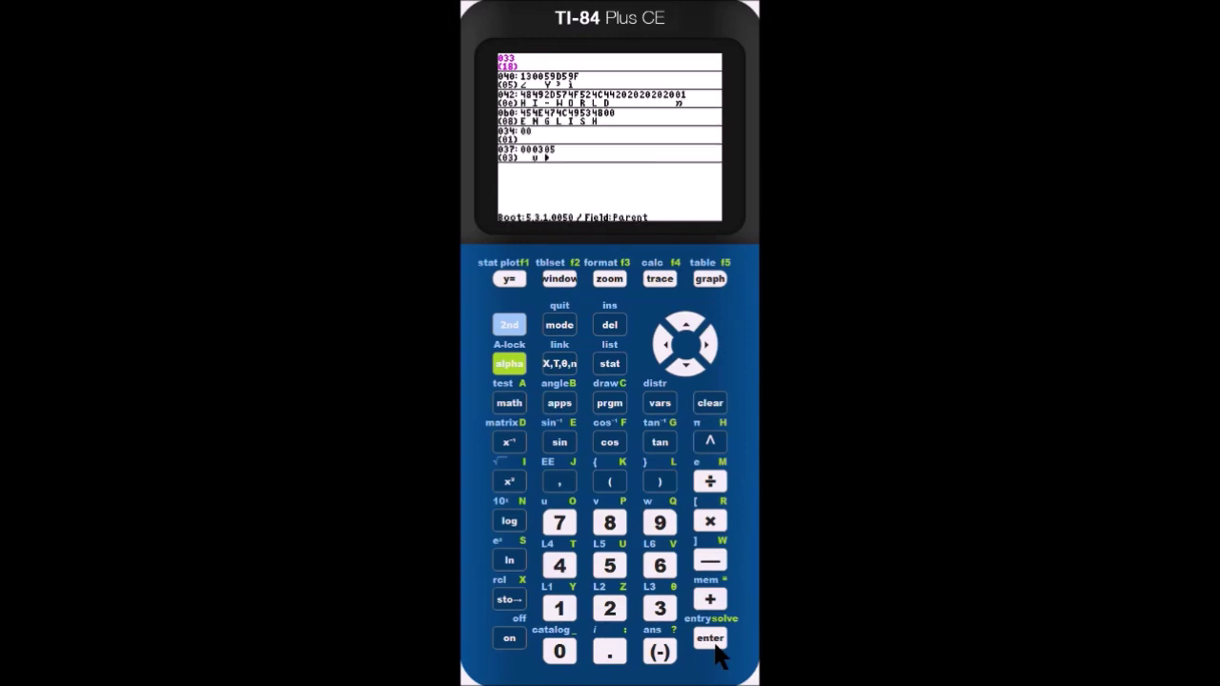
pyautogui.click(683, 369)
pyautogui.click(709, 347)
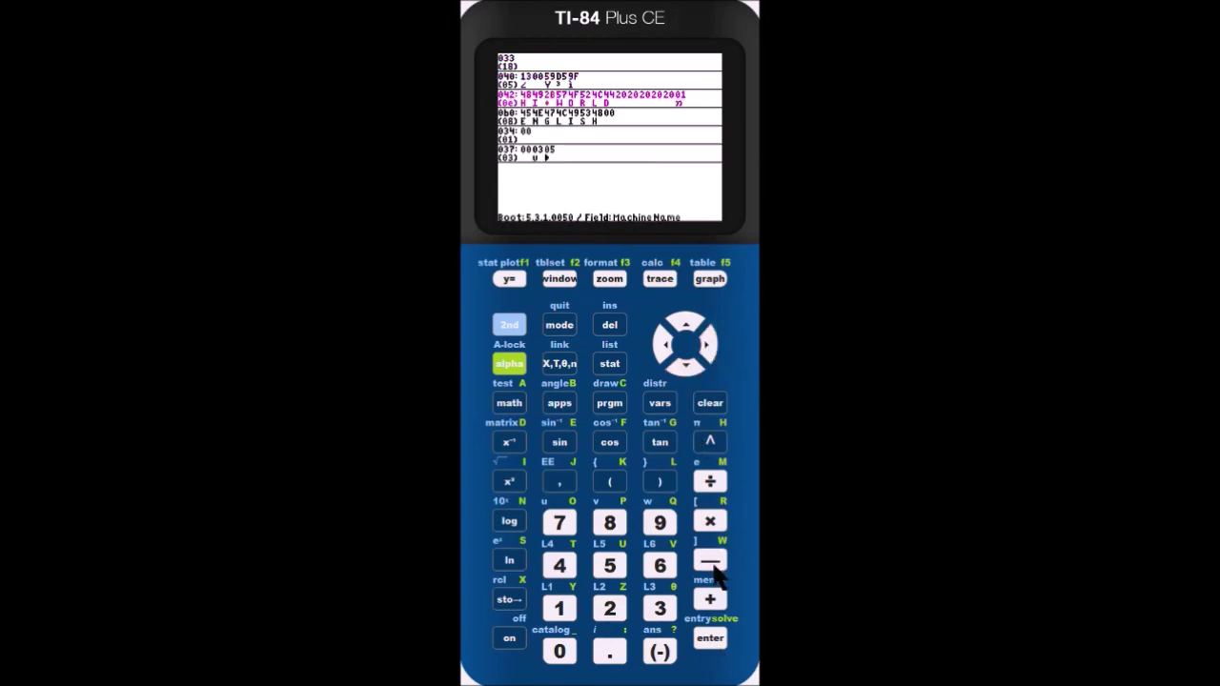
pyautogui.click(710, 403)
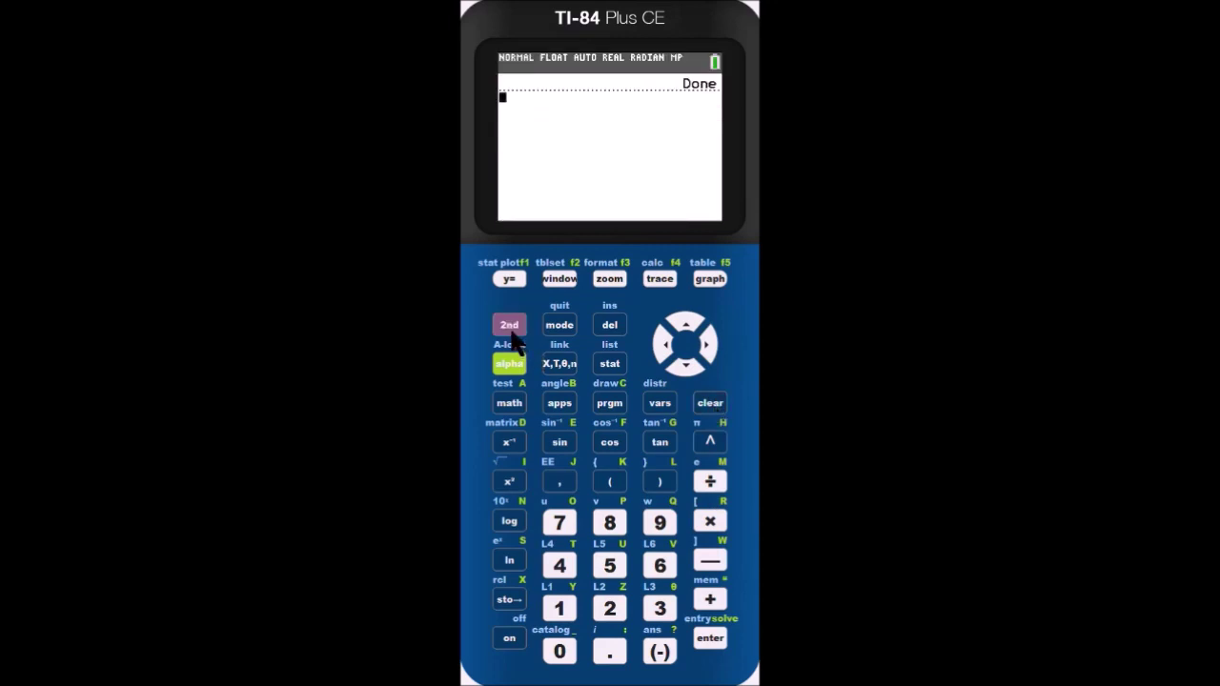
# Reopen the About information to check the machine name following the discarded edit
pyautogui.click(512, 332)
pyautogui.click(710, 600)
pyautogui.click(709, 639)
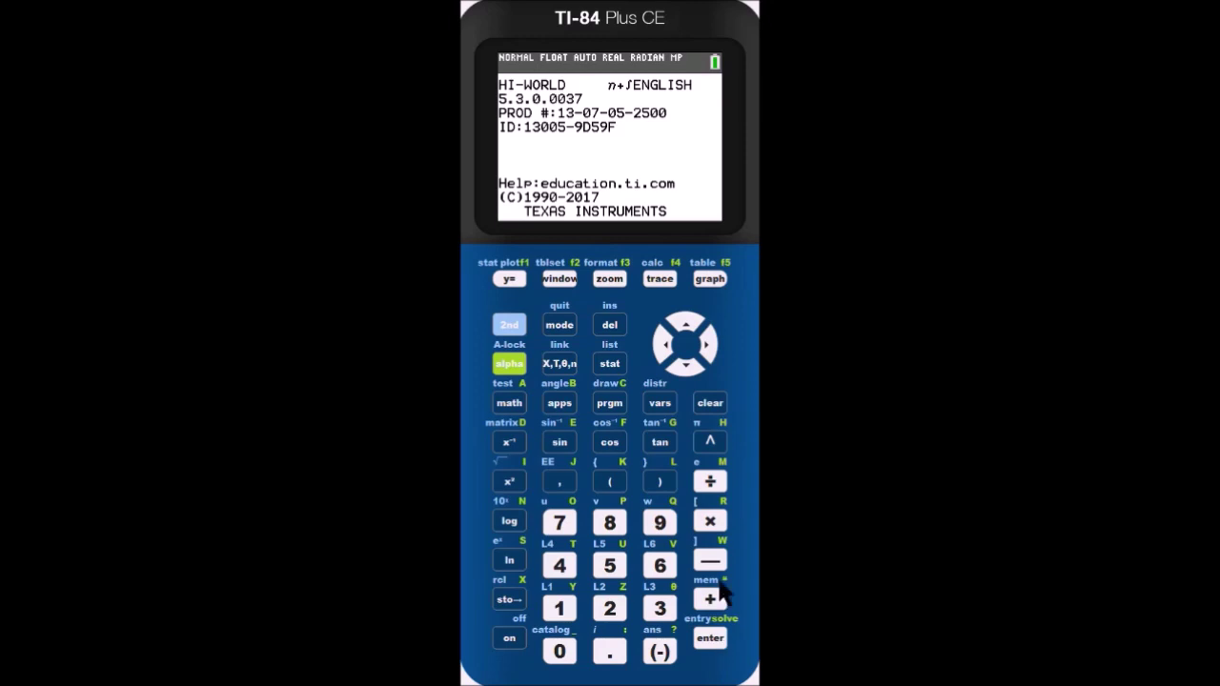
# Leave the About information and clear the home screen
pyautogui.click(712, 404)
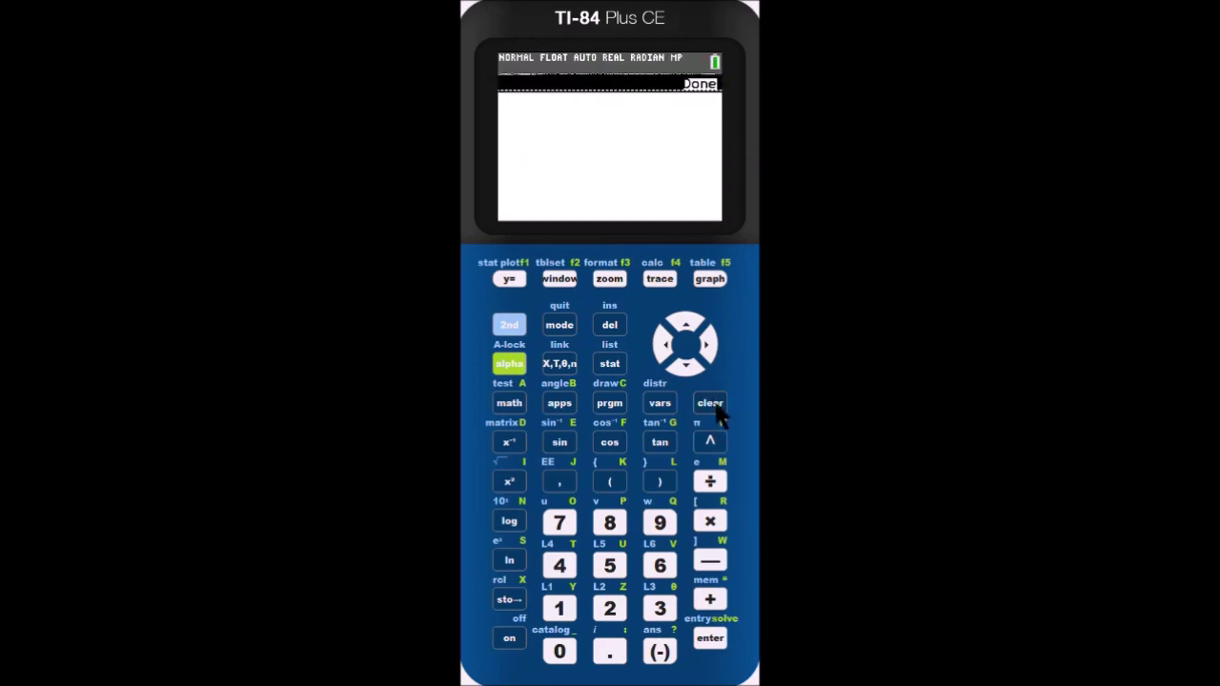
pyautogui.click(715, 404)
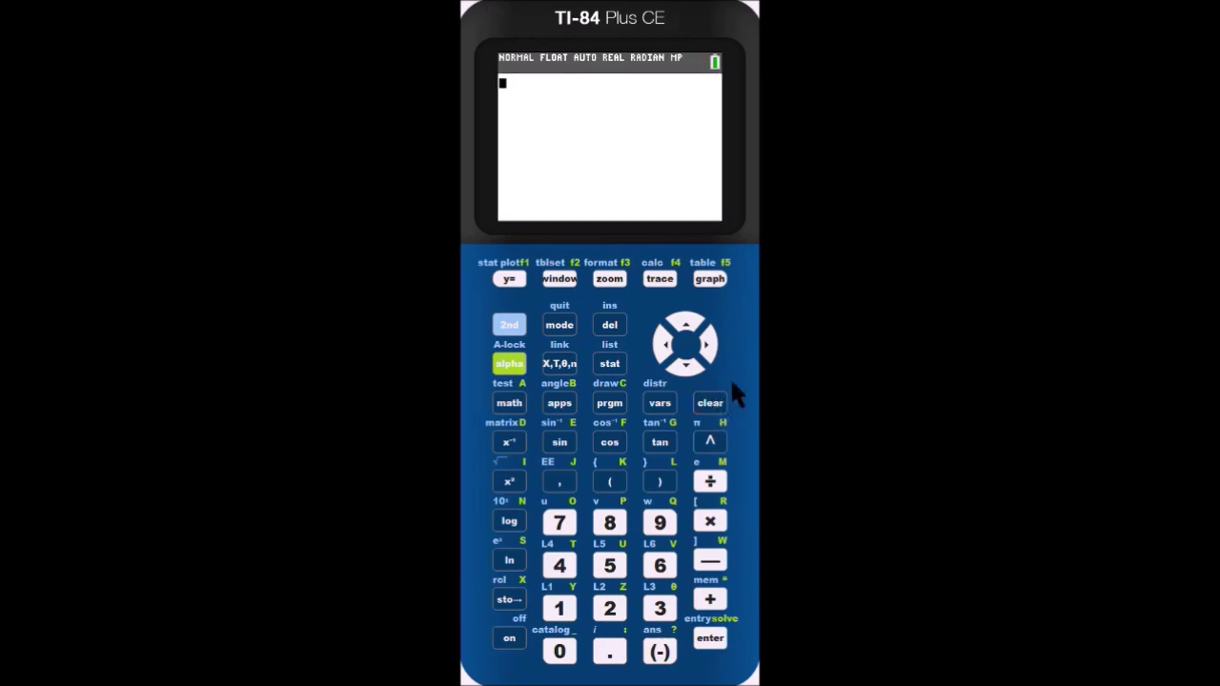
pyautogui.click(713, 404)
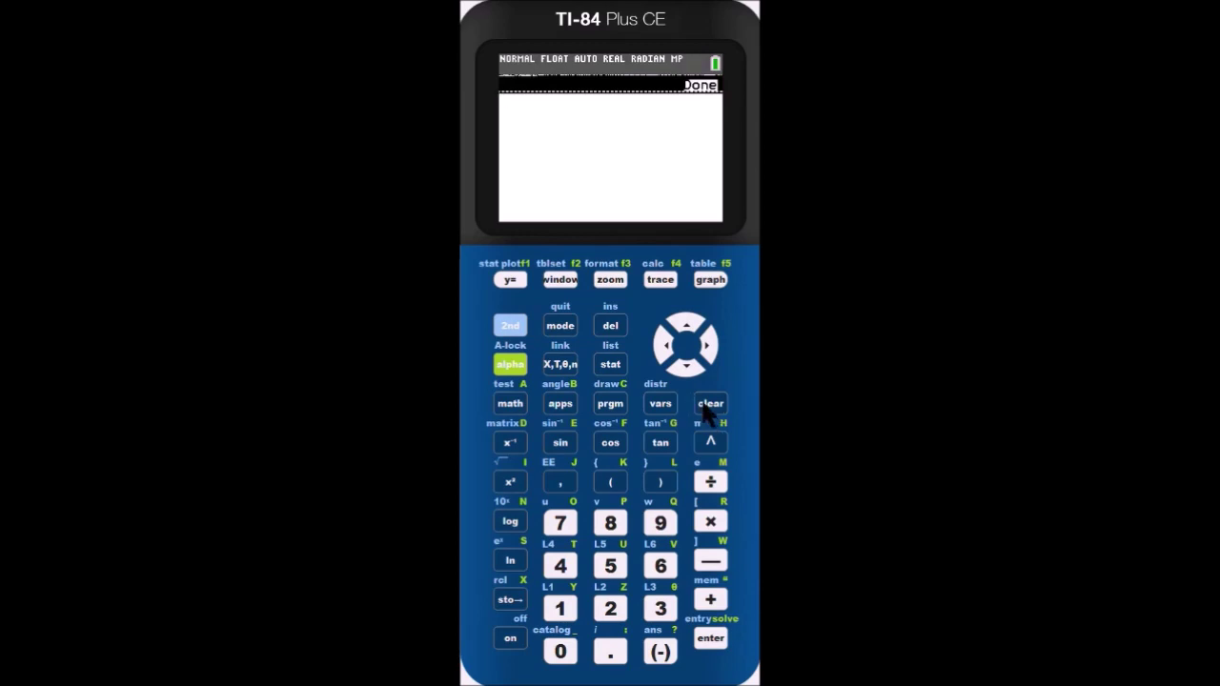
pyautogui.click(711, 408)
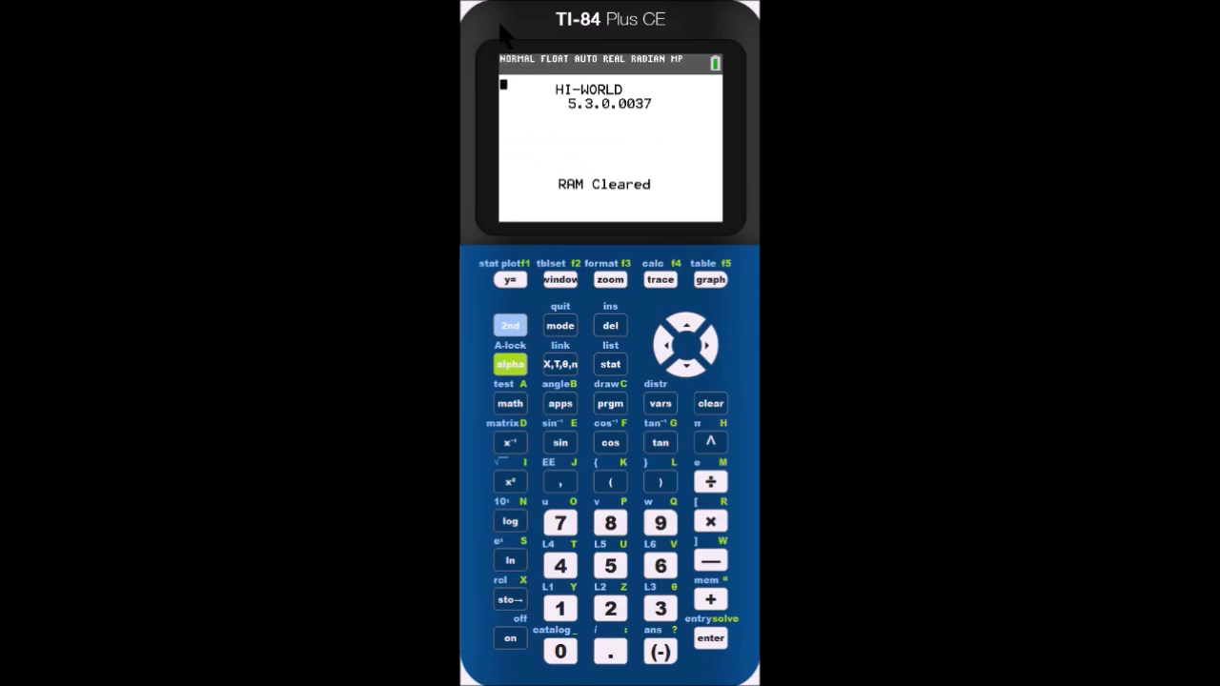
pyautogui.click(713, 405)
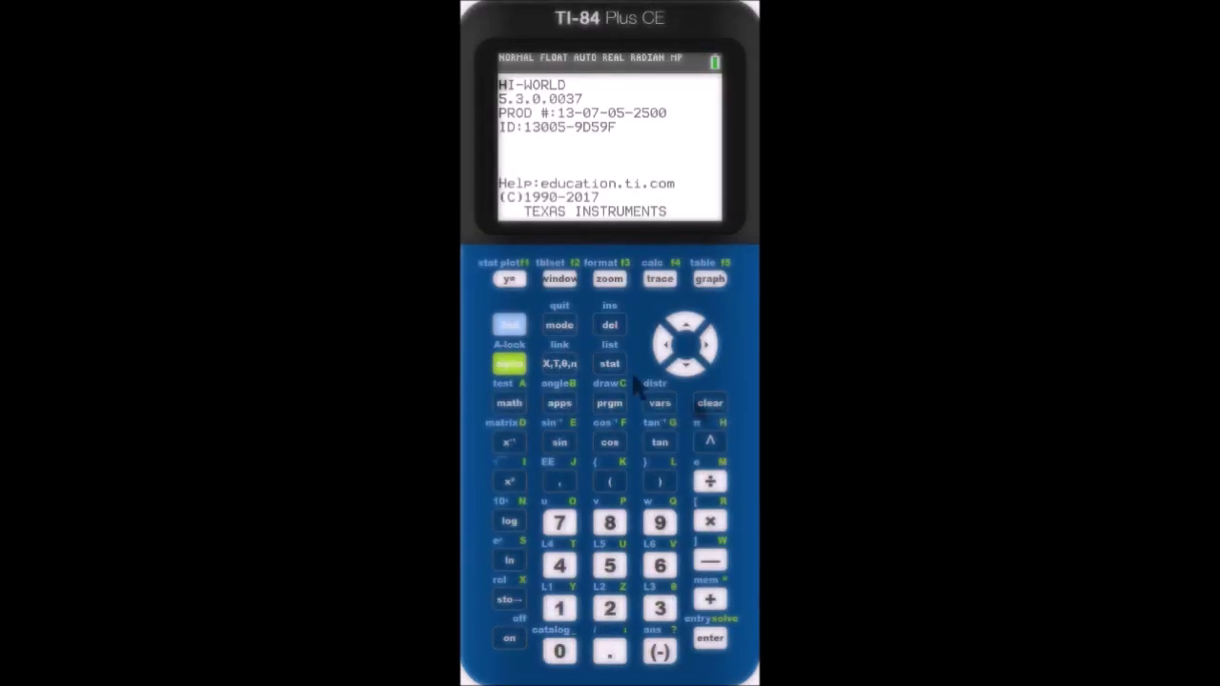
pyautogui.click(713, 406)
pyautogui.click(711, 405)
# Reset all memory on the calculator, covering both RAM and Archive, and confirm the reset
pyautogui.click(509, 325)
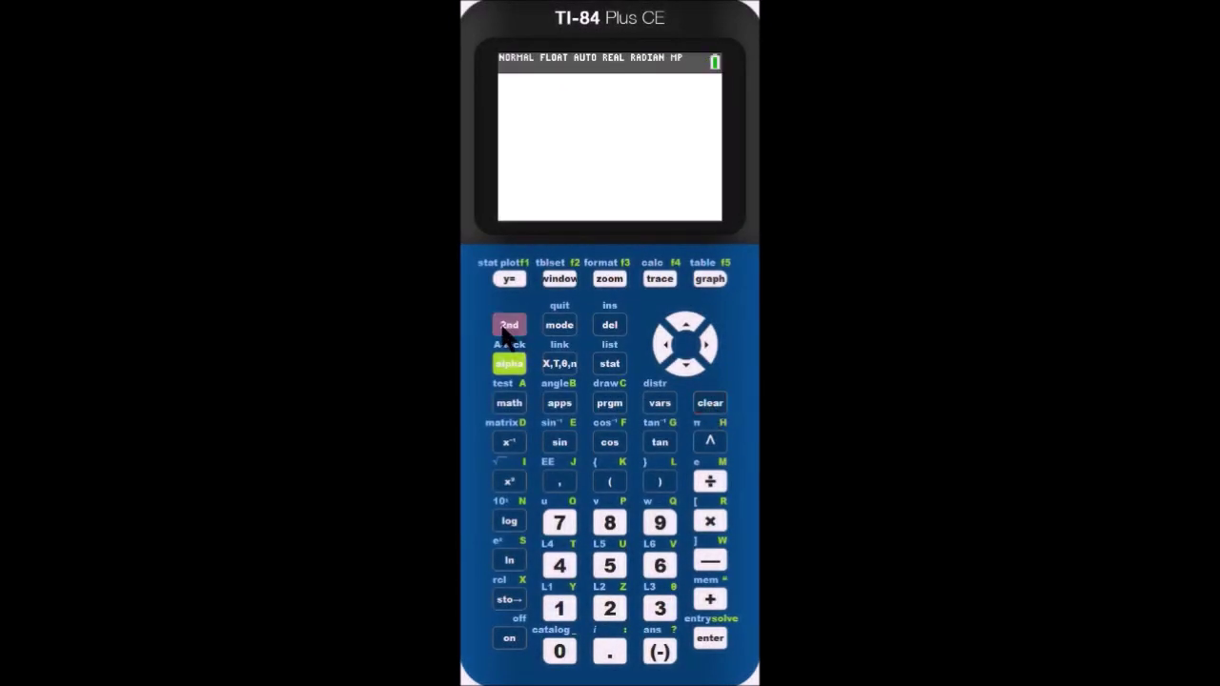
pyautogui.click(710, 600)
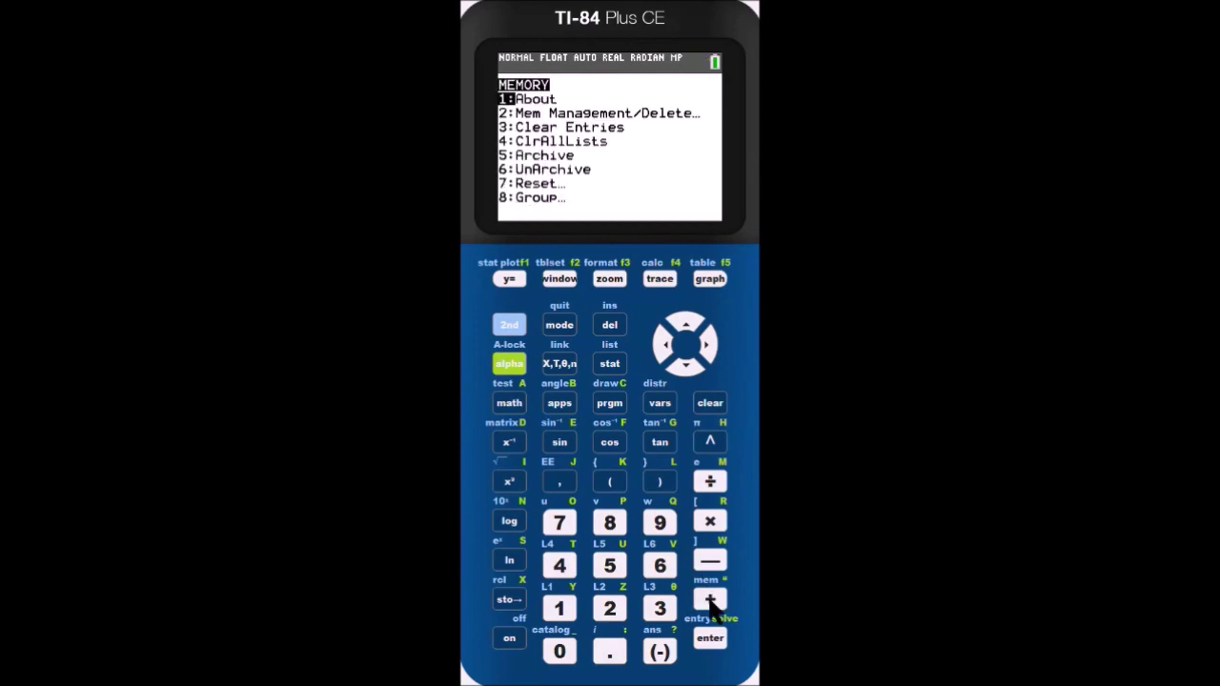
pyautogui.click(685, 367)
pyautogui.click(685, 367)
pyautogui.click(685, 367)
pyautogui.click(710, 637)
pyautogui.click(708, 348)
pyautogui.click(708, 348)
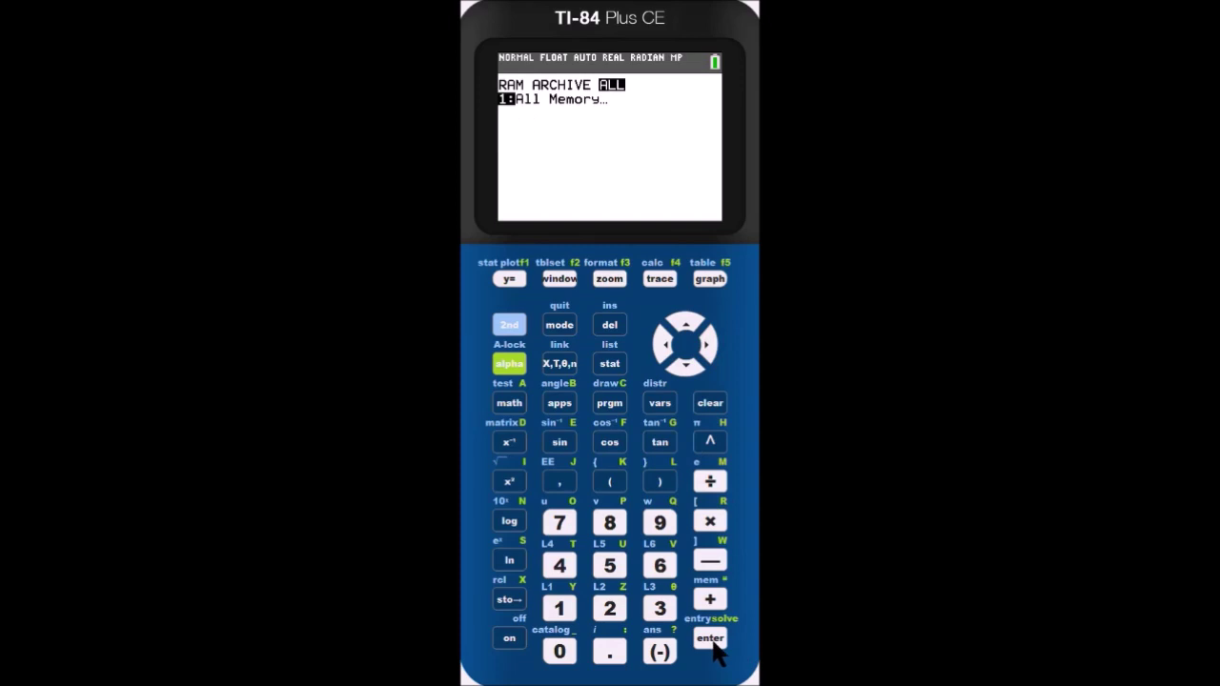
pyautogui.click(710, 637)
pyautogui.click(686, 367)
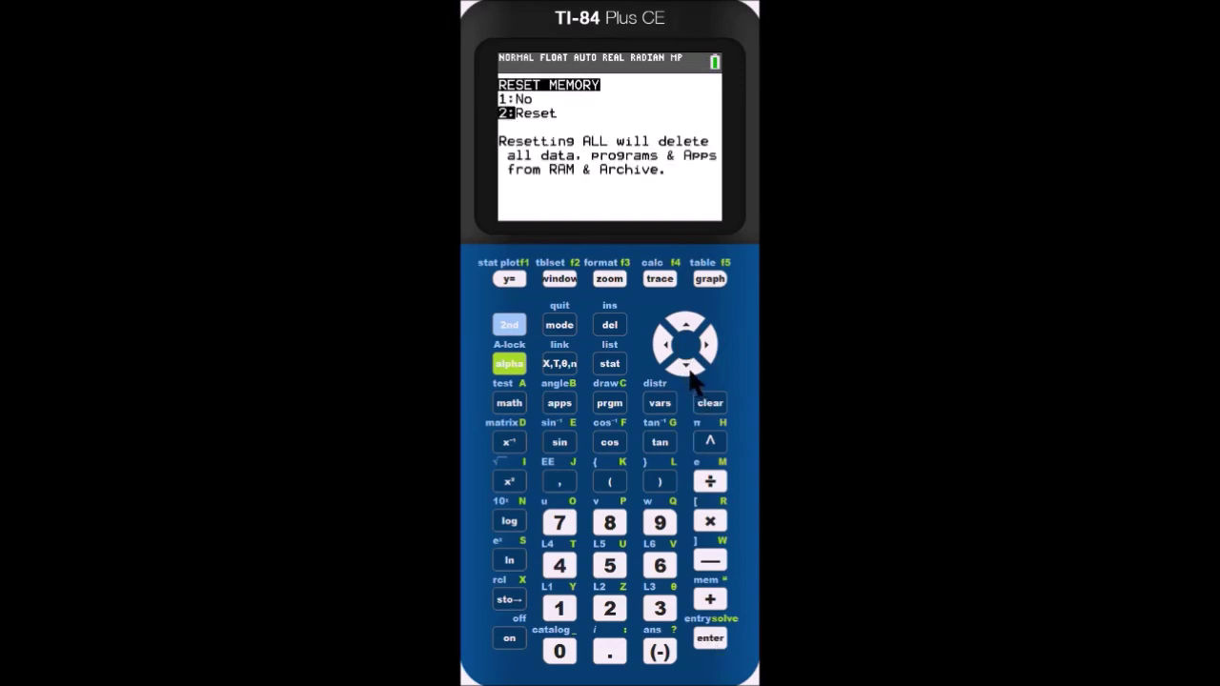
pyautogui.click(710, 637)
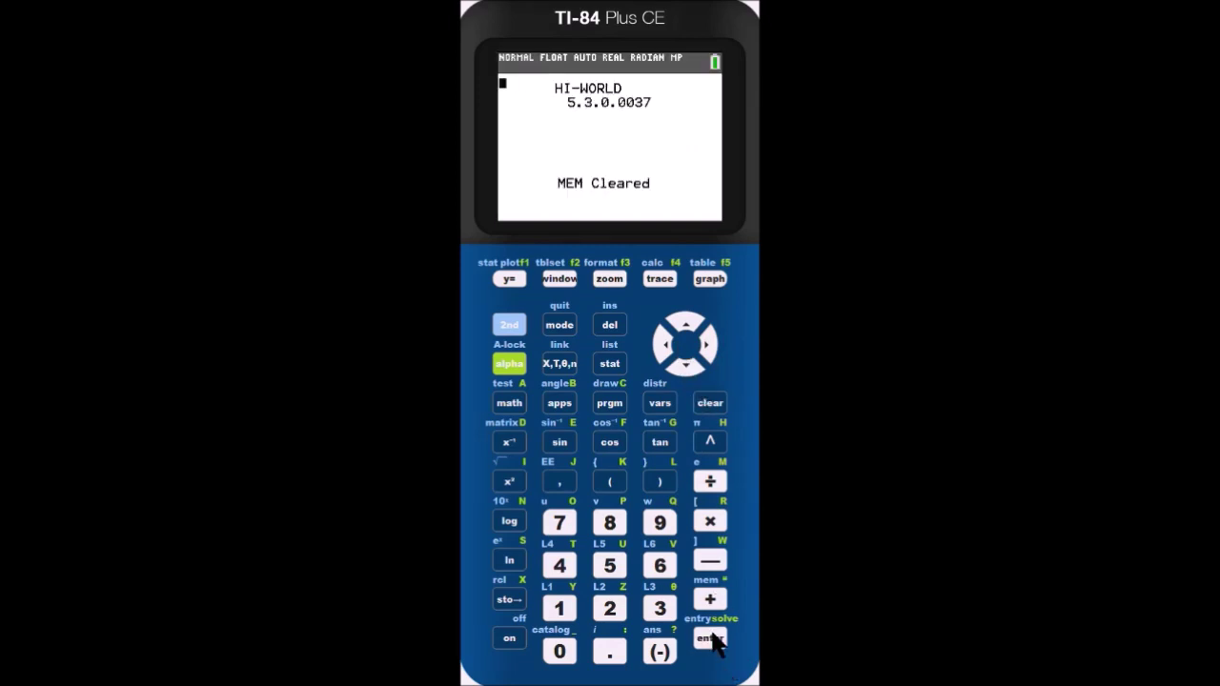
# Check the program list and the About information following the full memory reset
pyautogui.click(613, 408)
pyautogui.click(713, 405)
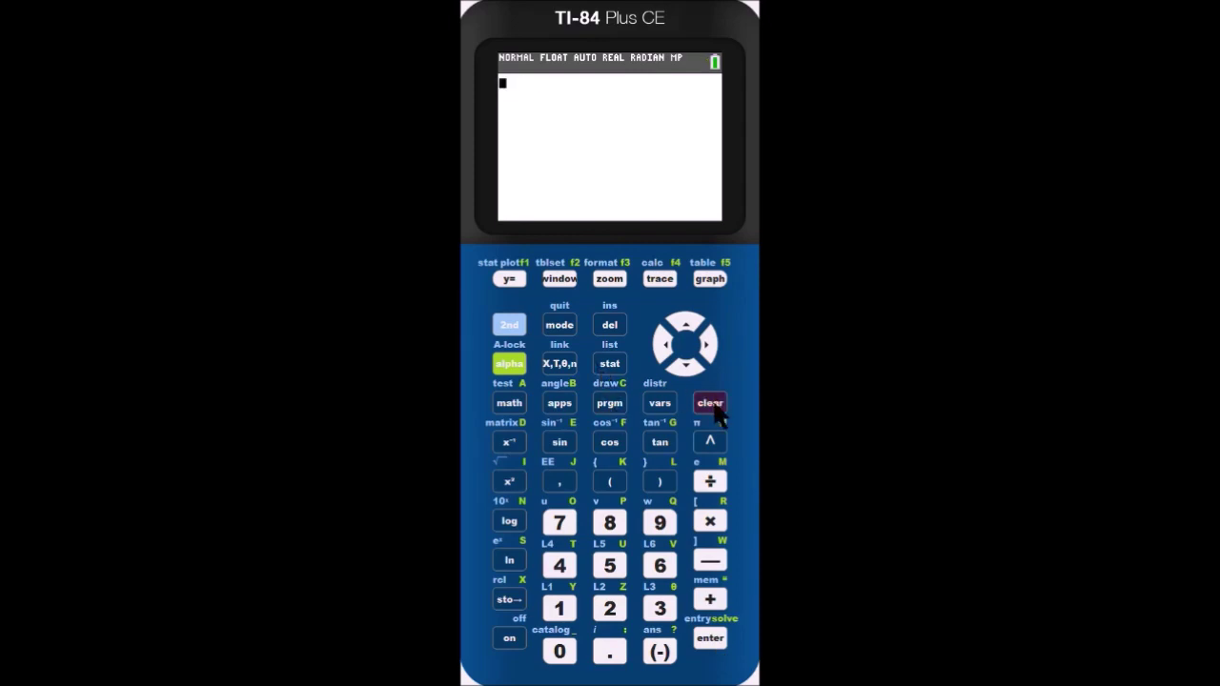
pyautogui.click(509, 326)
pyautogui.click(710, 602)
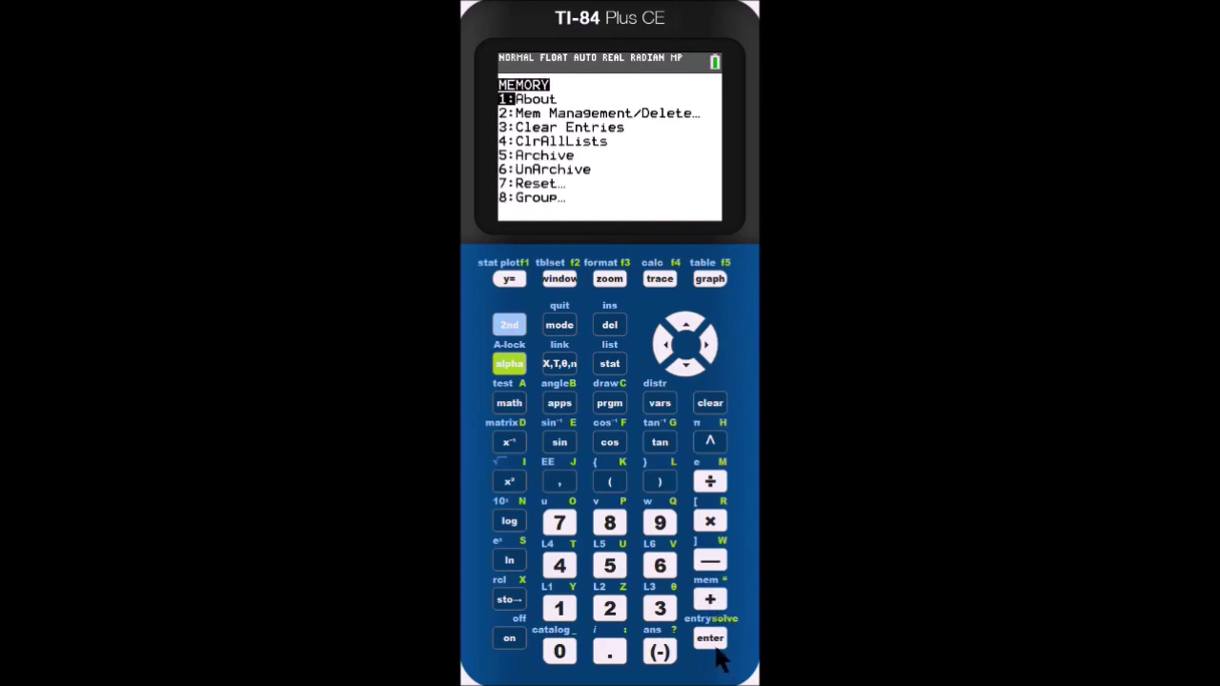
pyautogui.click(713, 642)
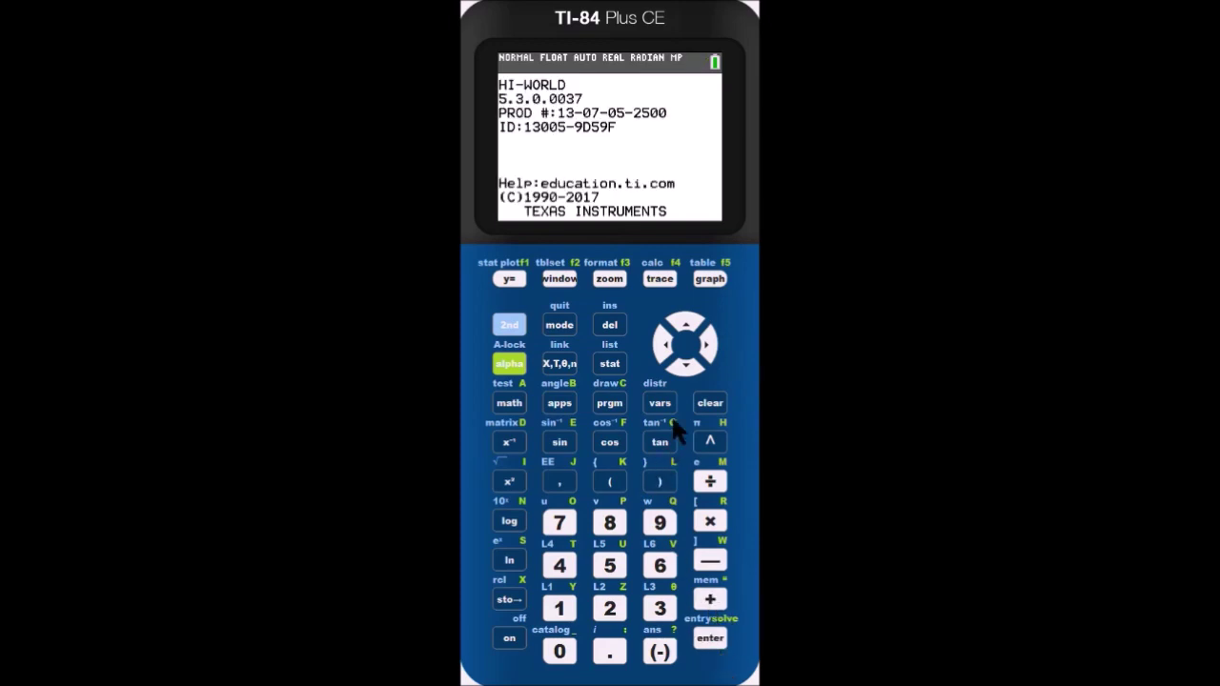
pyautogui.click(711, 403)
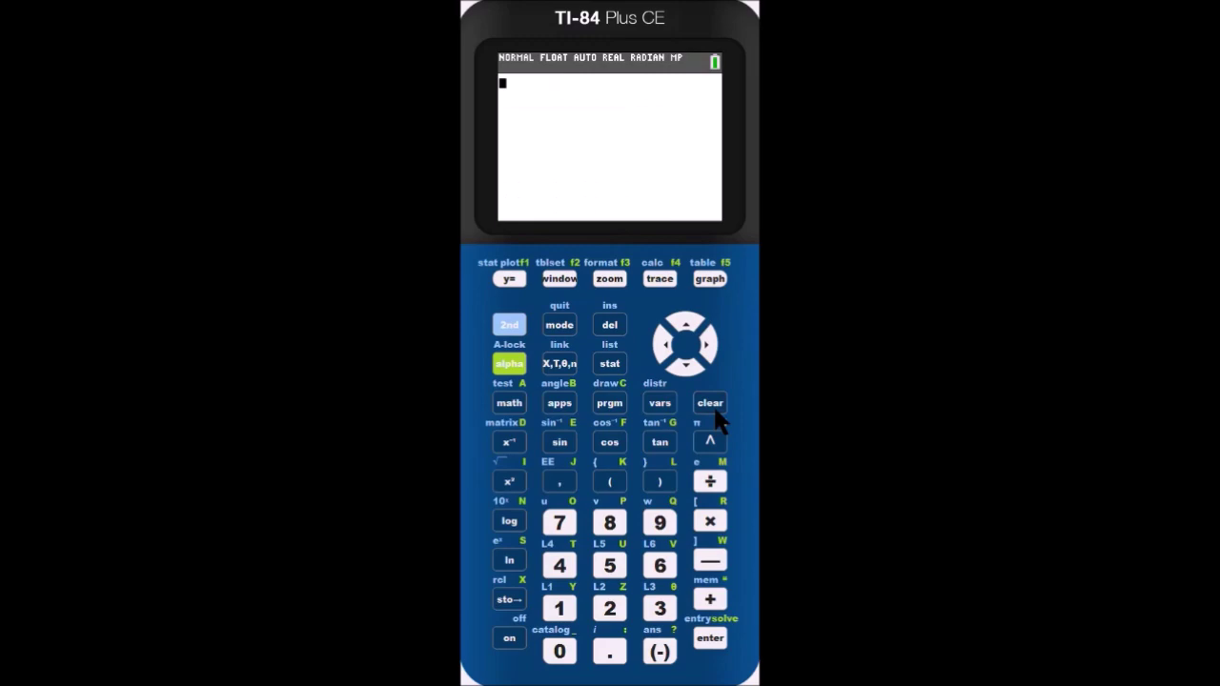